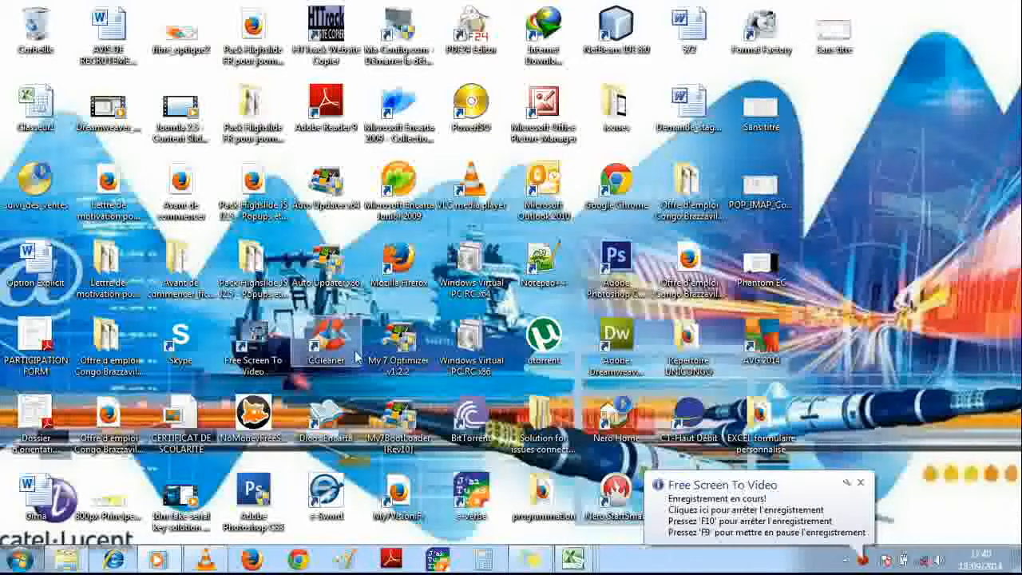
Switch to Excel and bring up the suivi_vente_carte workbook.
mouse_move(578, 561)
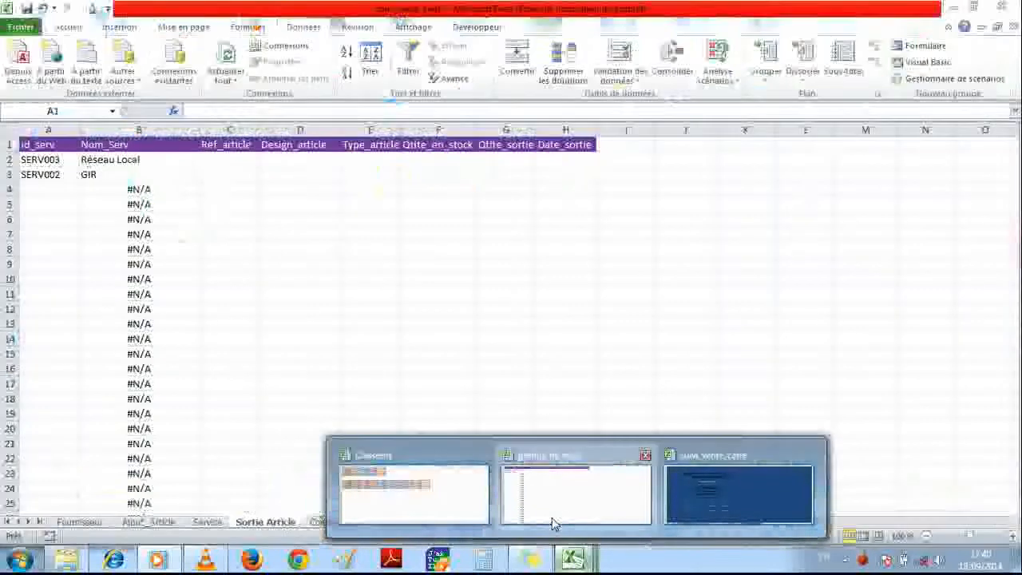
click(555, 521)
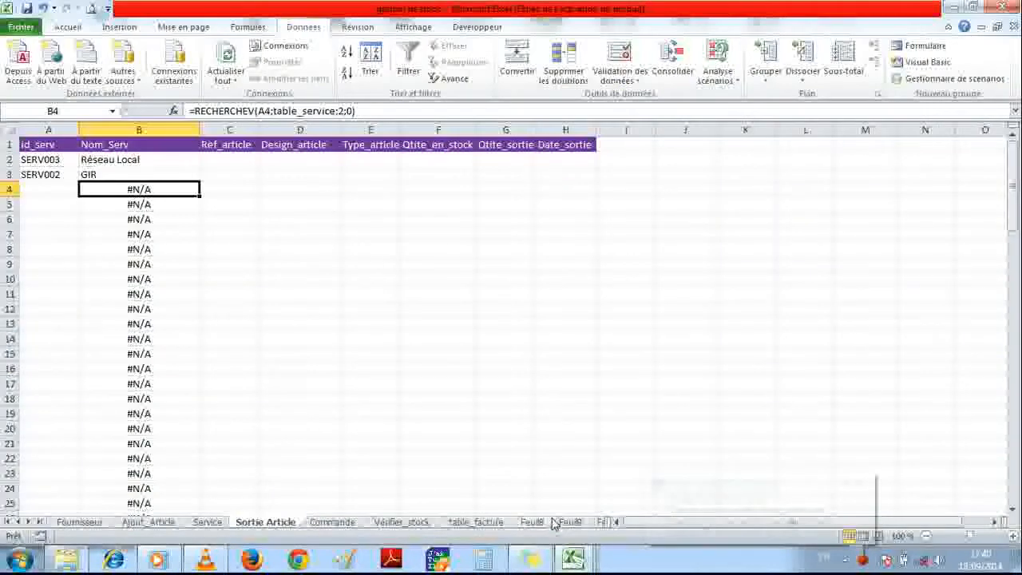
mouse_move(573, 559)
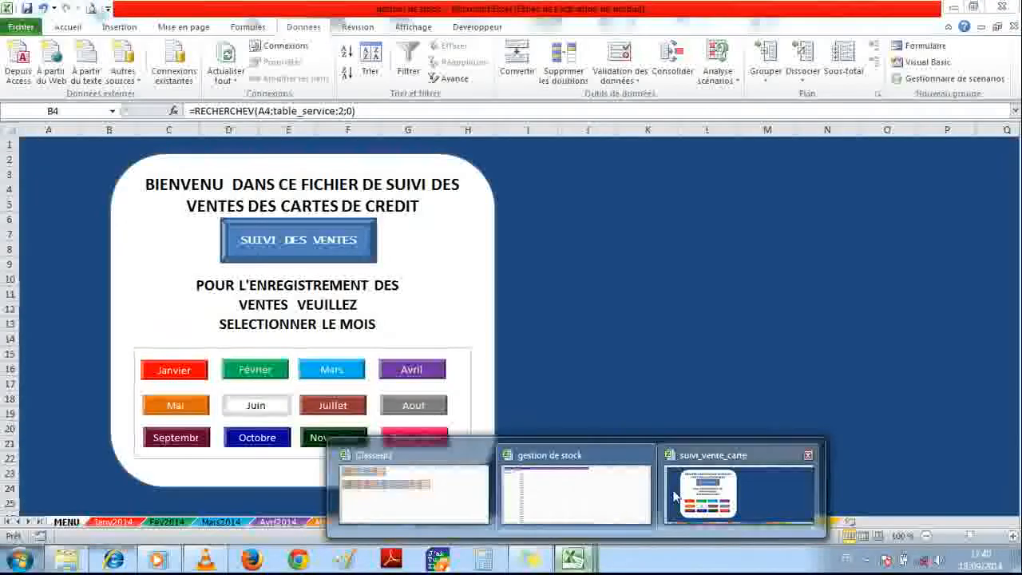
click(675, 488)
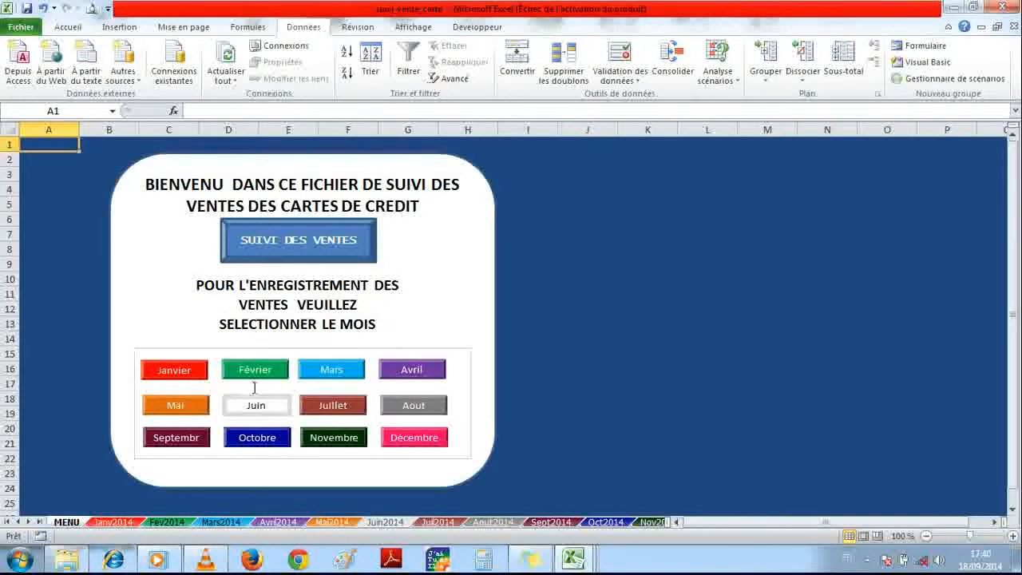
Open the sales tracking sheet from the menu page and examine the indicators by sector and by card type.
click(331, 254)
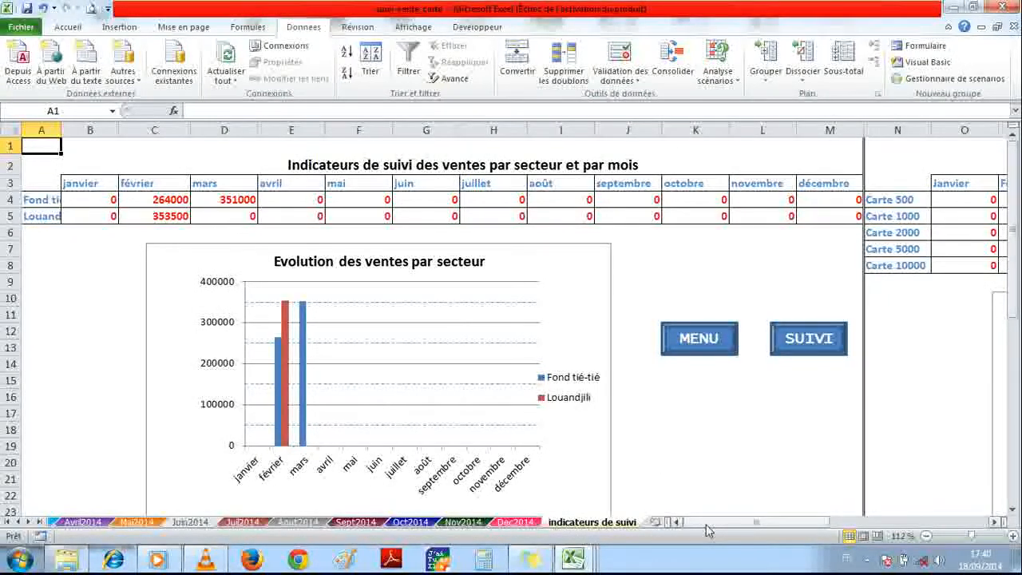
drag(707, 529, 813, 531)
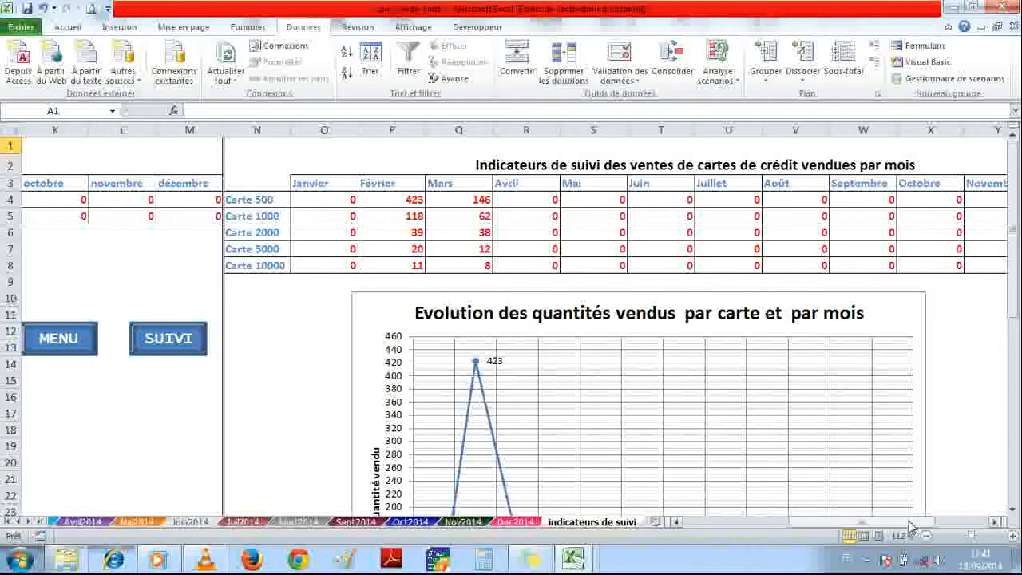
drag(910, 526, 772, 521)
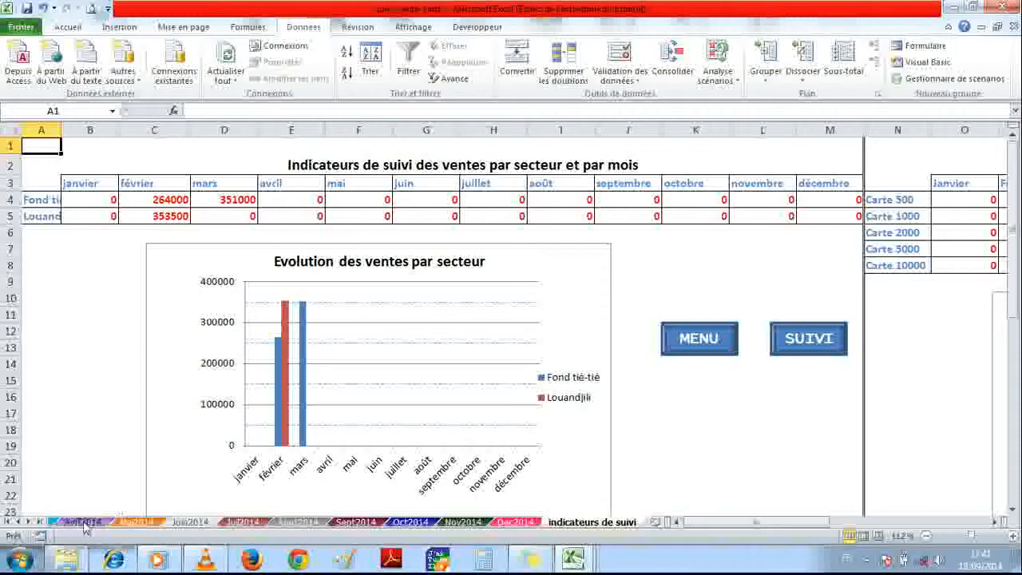
Open the Janv2014 sheet and examine the daily sales tables and totals of both sales zones.
click(19, 521)
click(19, 521)
click(19, 522)
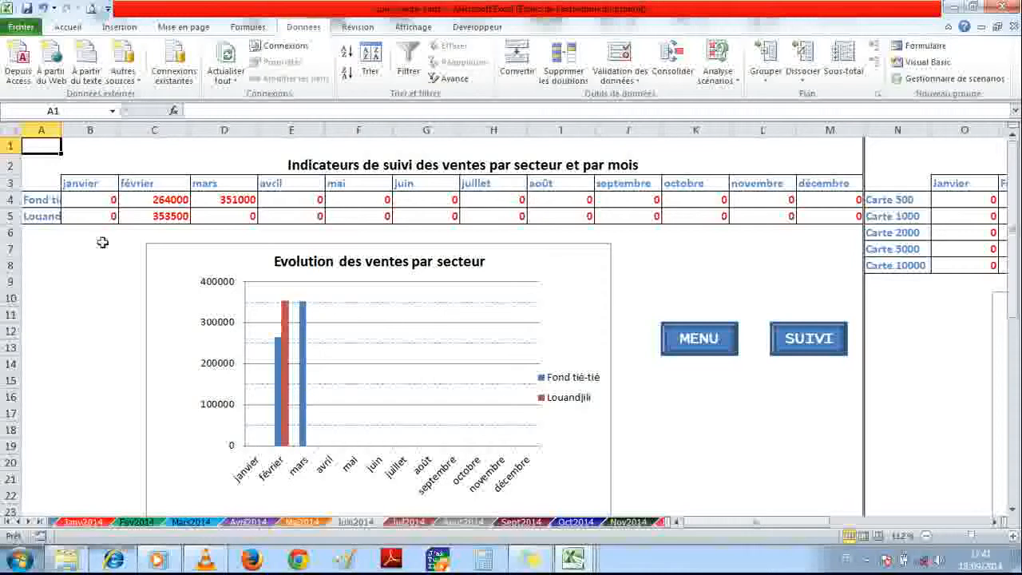
click(83, 522)
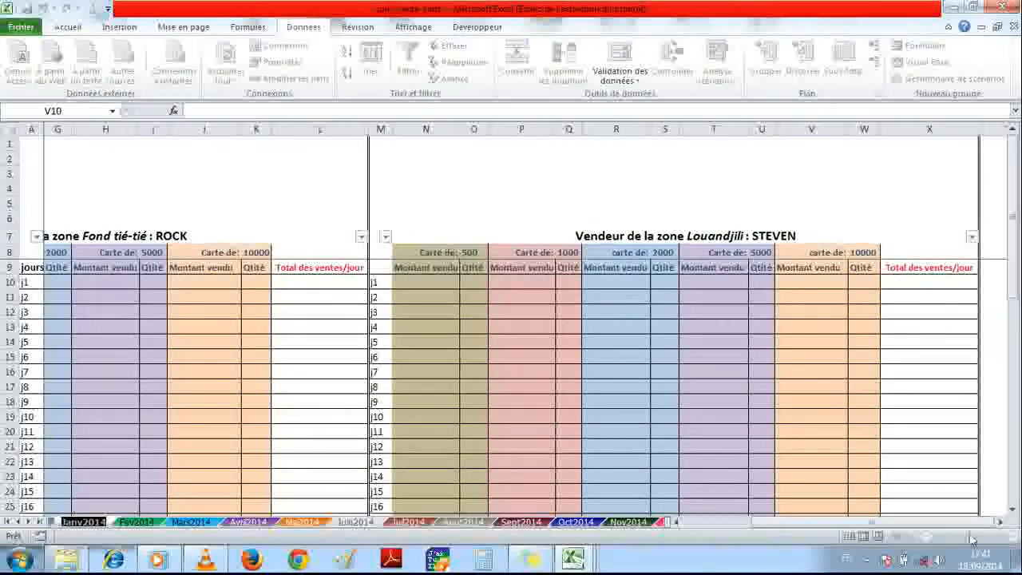
drag(952, 521, 943, 521)
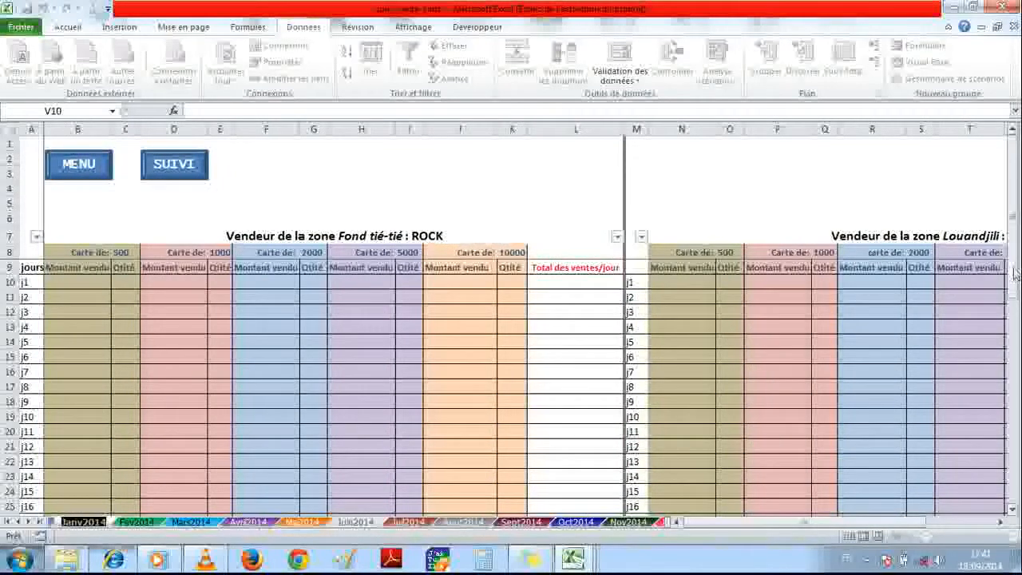
drag(1014, 273, 1014, 511)
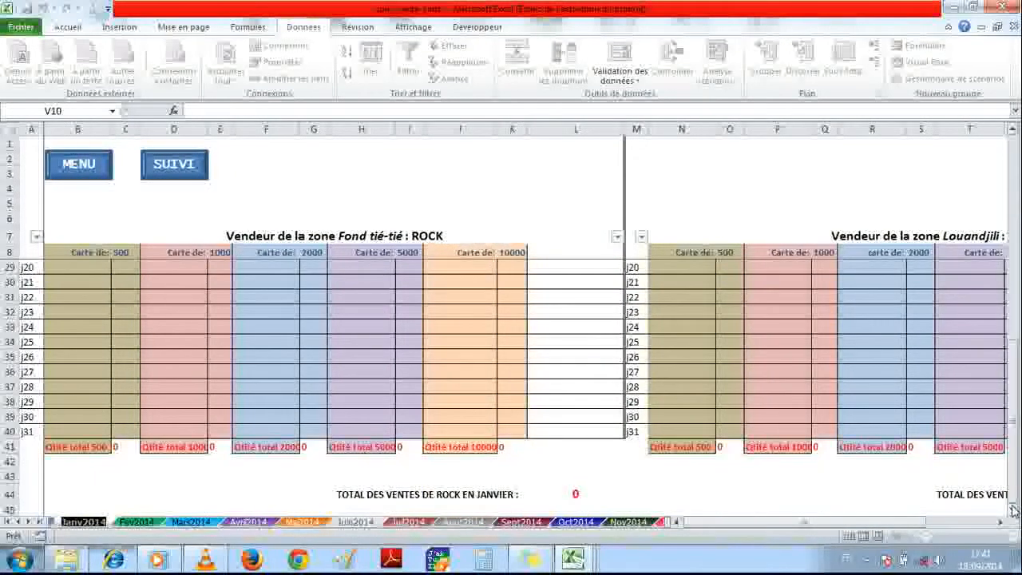
drag(920, 521, 953, 527)
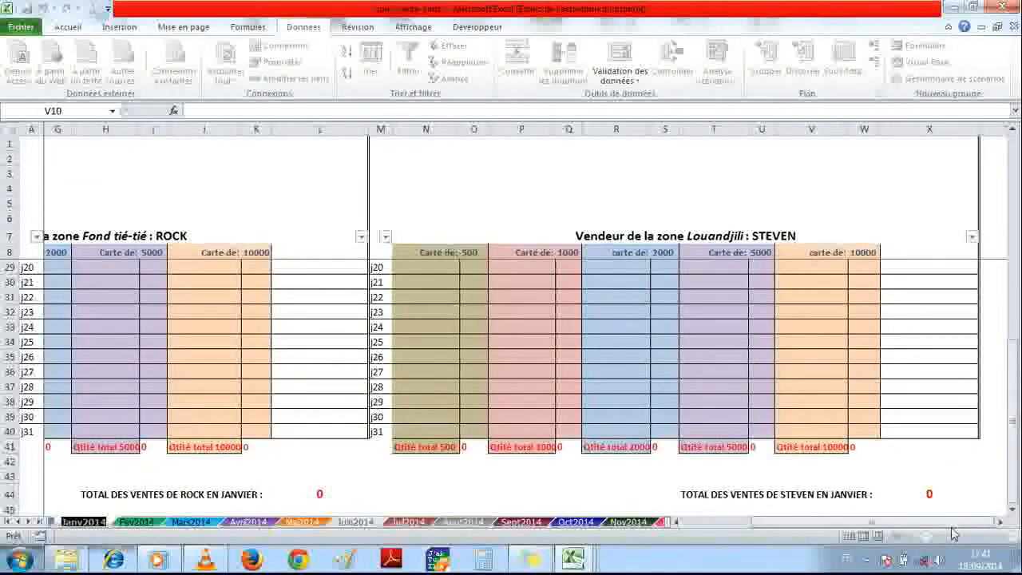
drag(779, 523, 642, 534)
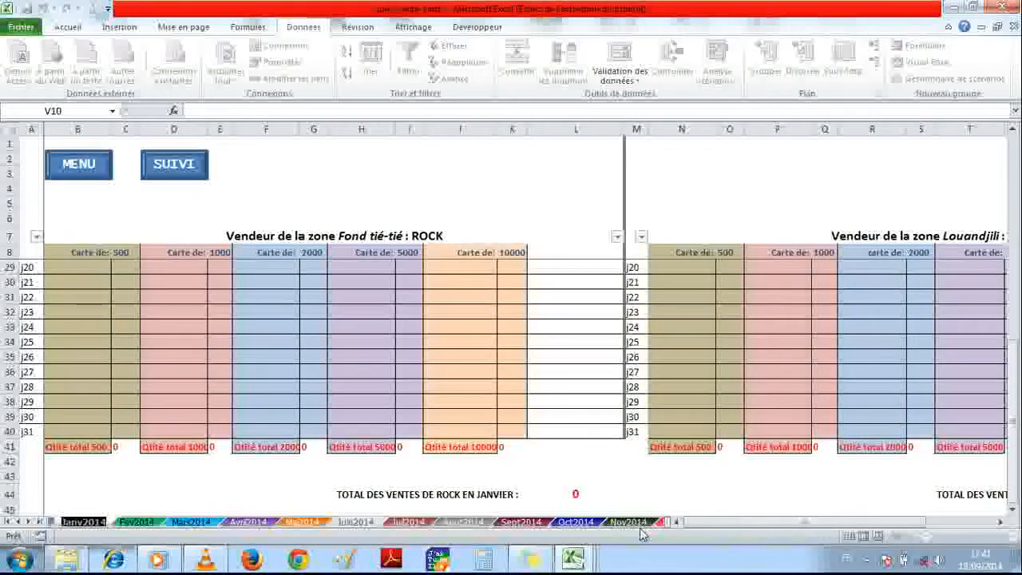
Revisit the sales indicators sheet and return to the MENU sheet.
click(189, 172)
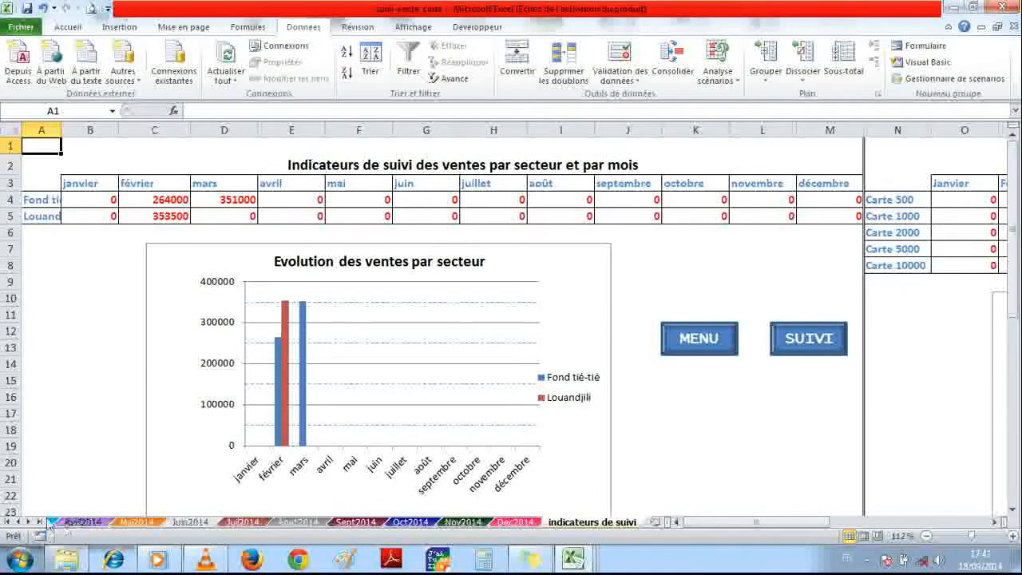
click(18, 522)
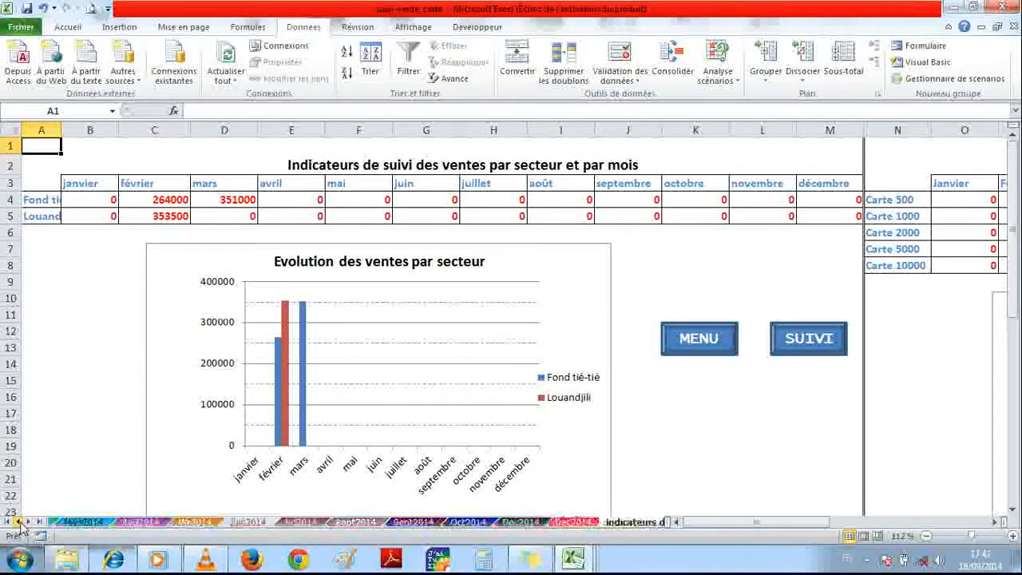
click(18, 522)
click(67, 523)
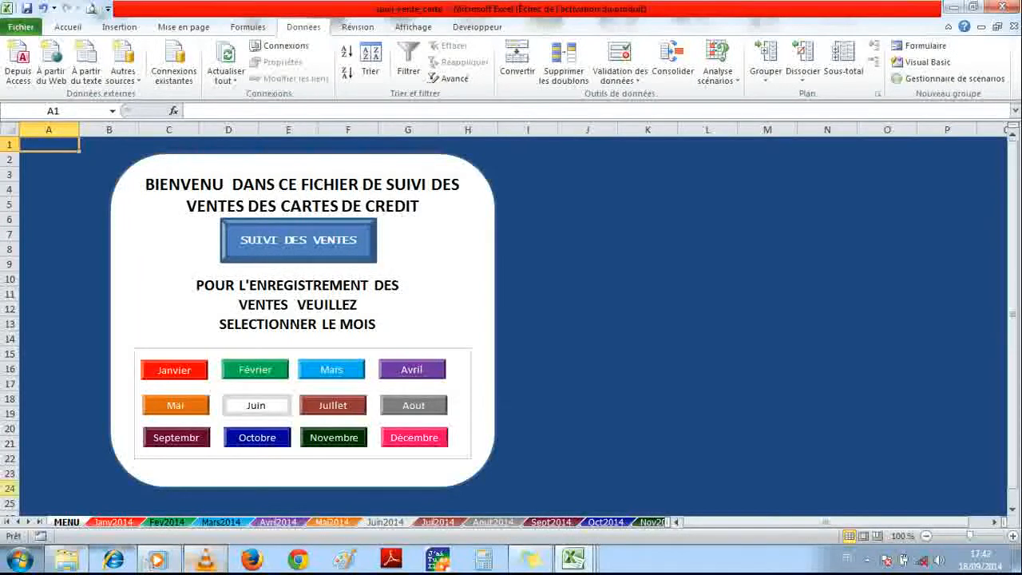
Copy the amounts in A1:A4 of Classeur1 into B10:B13 of Janv2014, the 500 card amounts sold in Fond tié-tié.
mouse_move(572, 559)
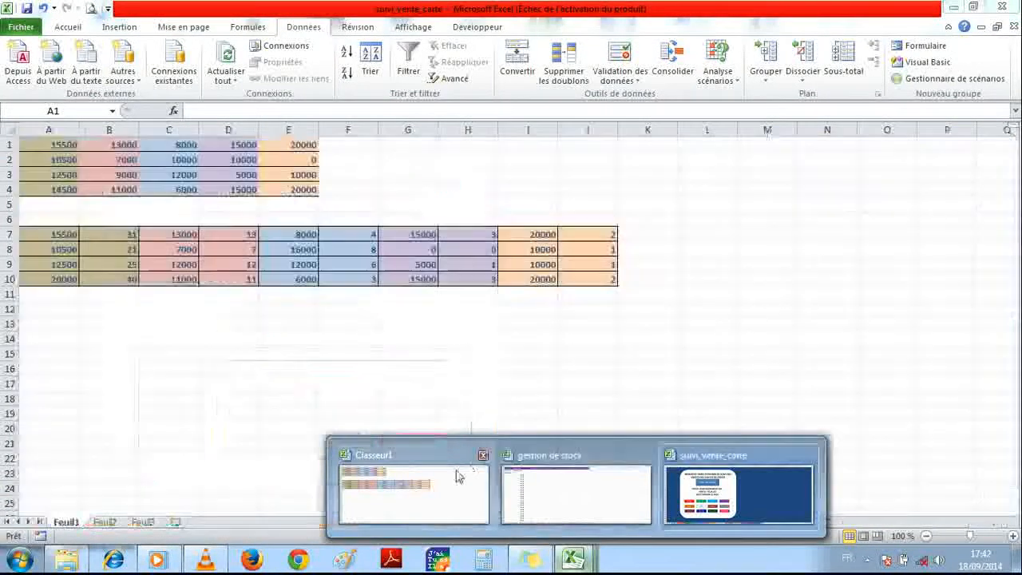
click(452, 479)
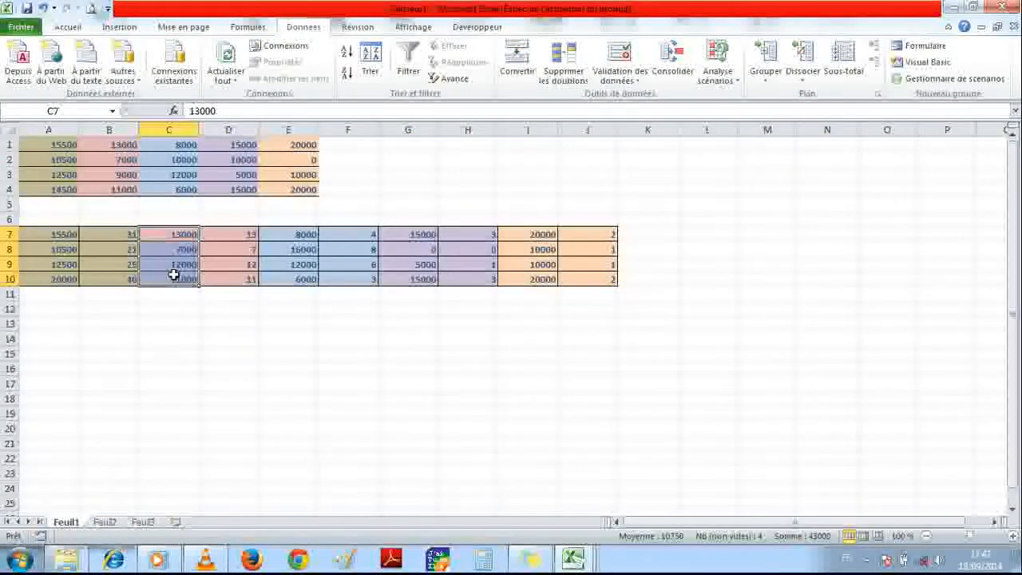
drag(61, 144, 58, 186)
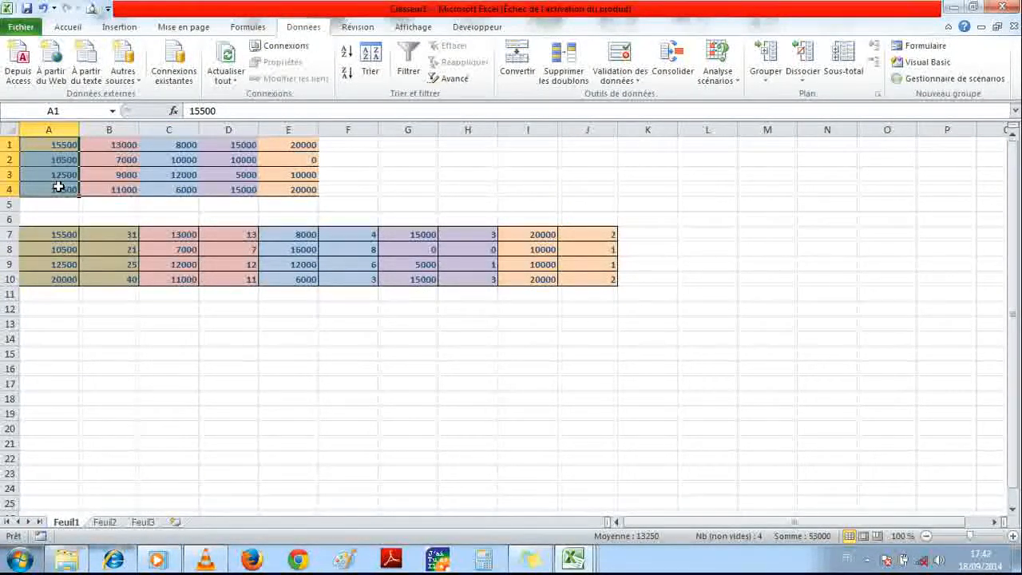
key(ctrl+c)
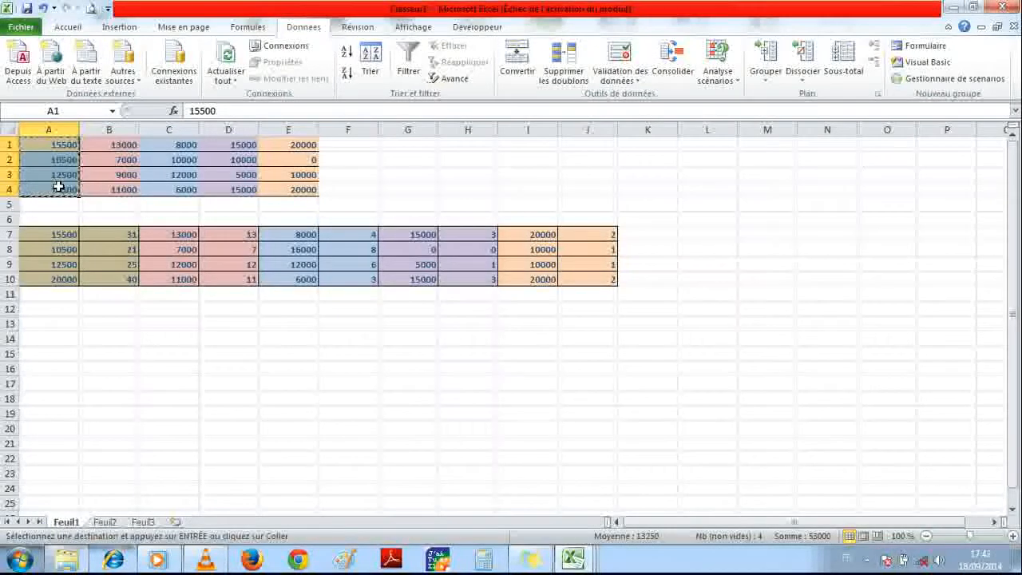
mouse_move(573, 559)
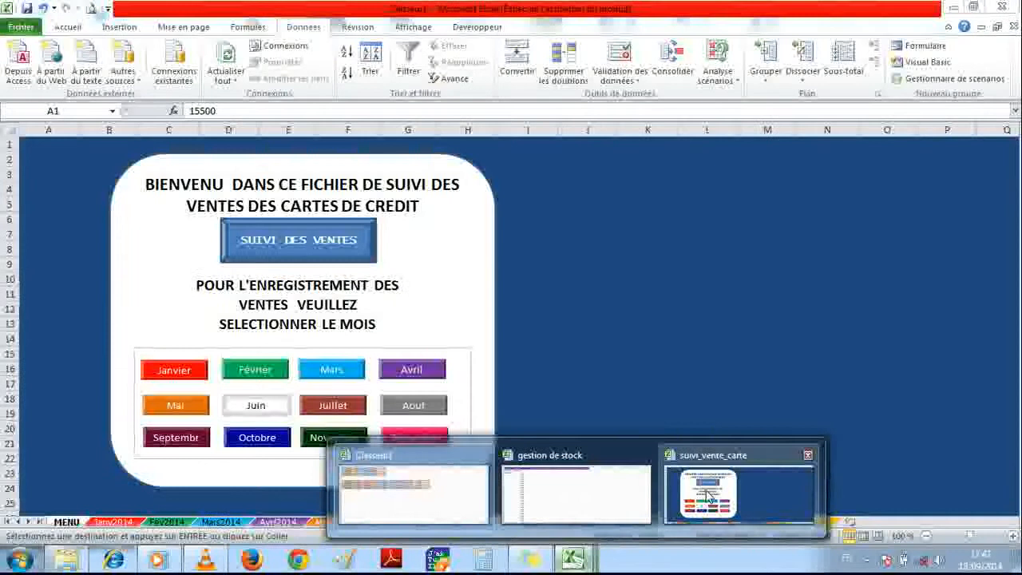
click(719, 491)
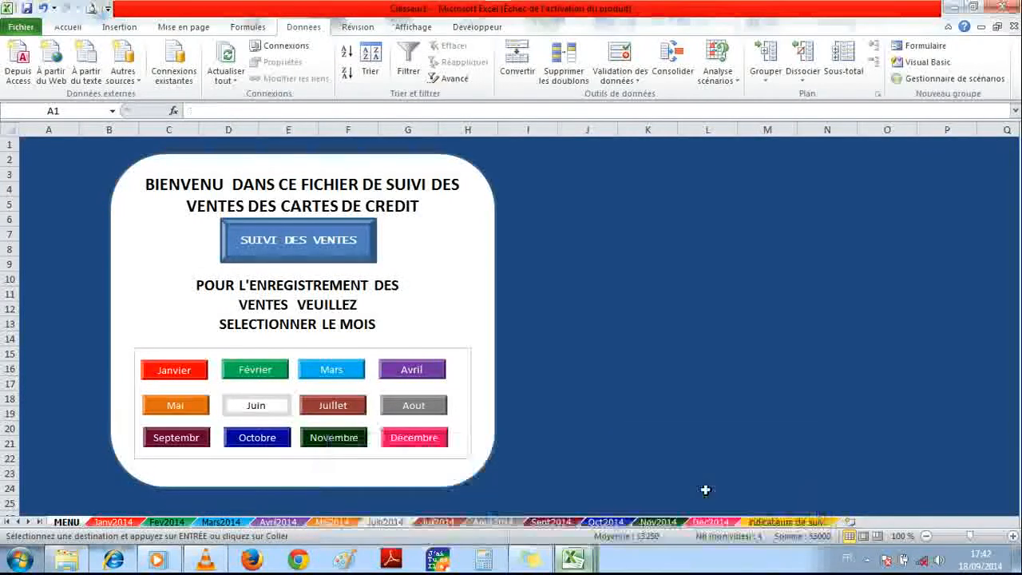
click(112, 523)
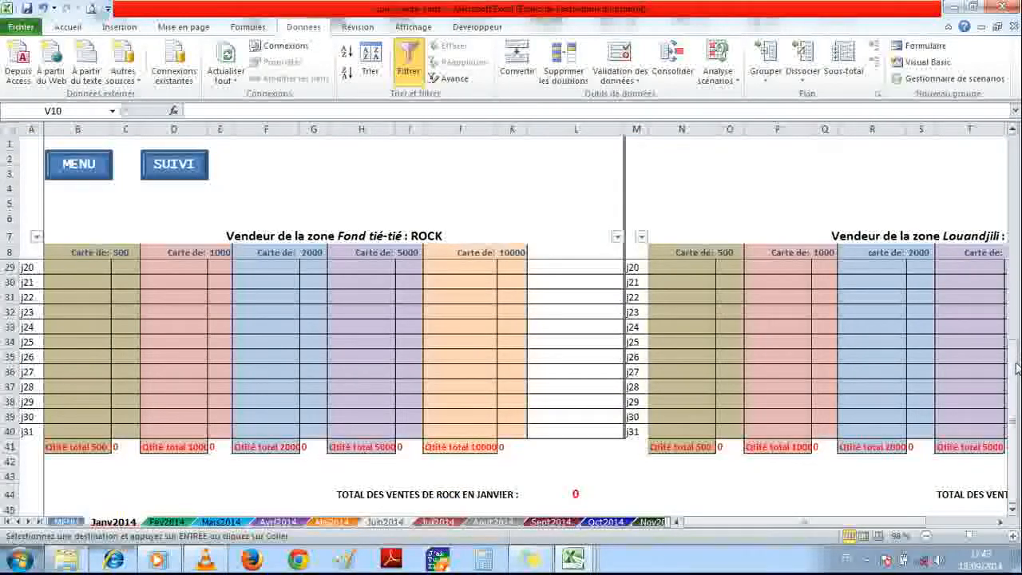
drag(1013, 367, 1012, 152)
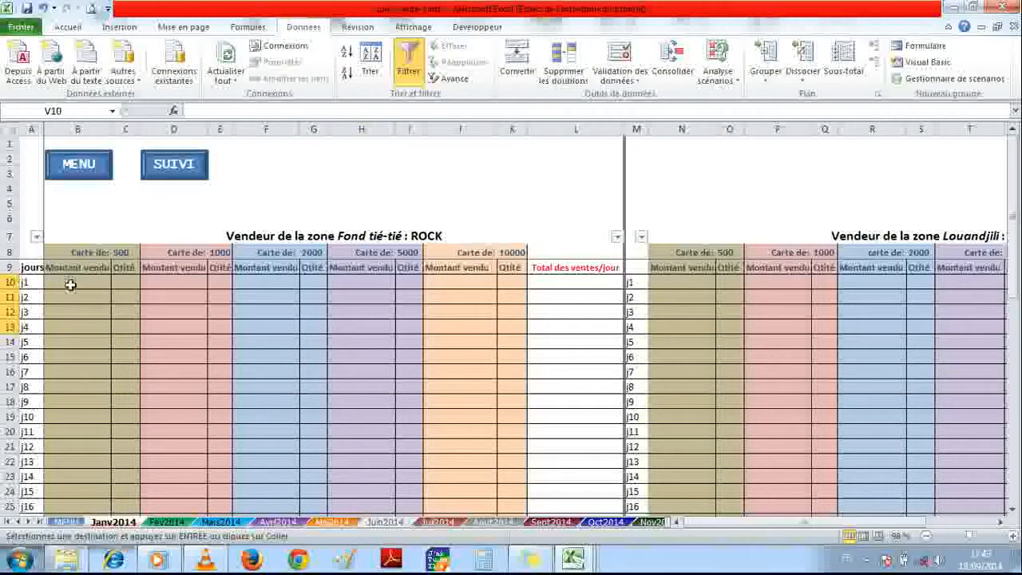
drag(71, 283, 69, 320)
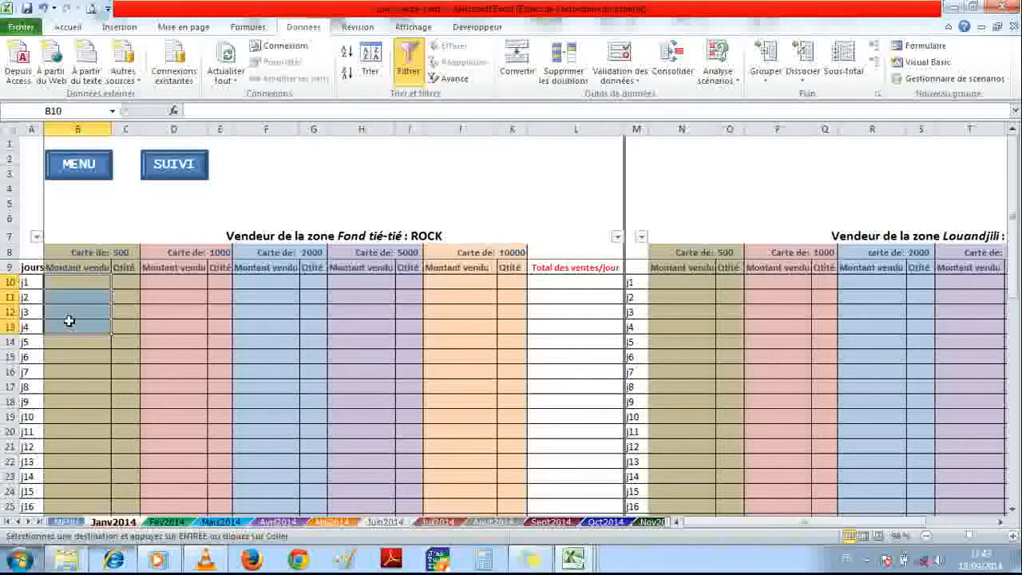
key(ctrl+v)
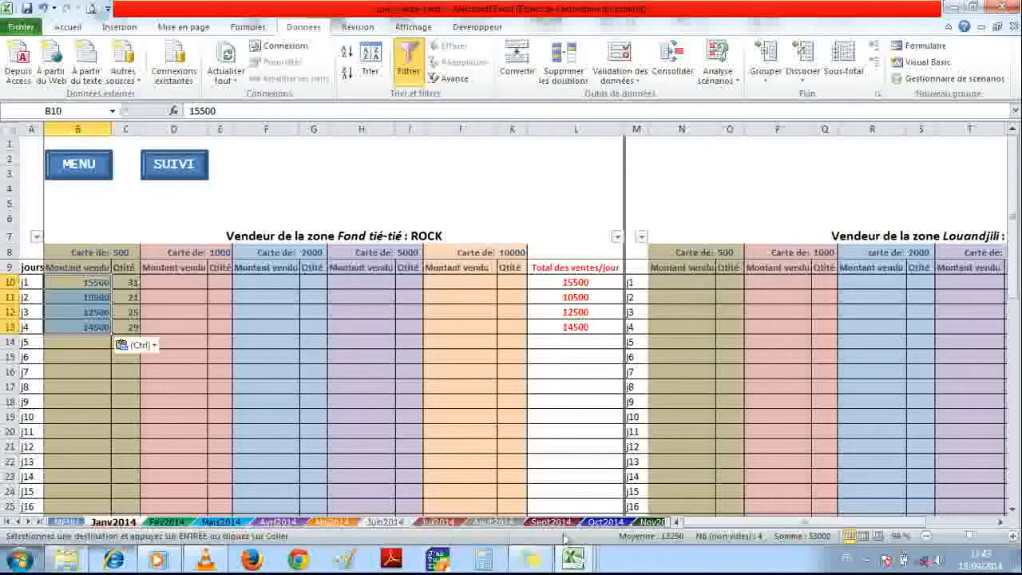
Copy the amounts in B1:B4 of Classeur1 into D10:D13 of Janv2014, the 1000 card amounts sold in Fond tié-tié.
click(573, 559)
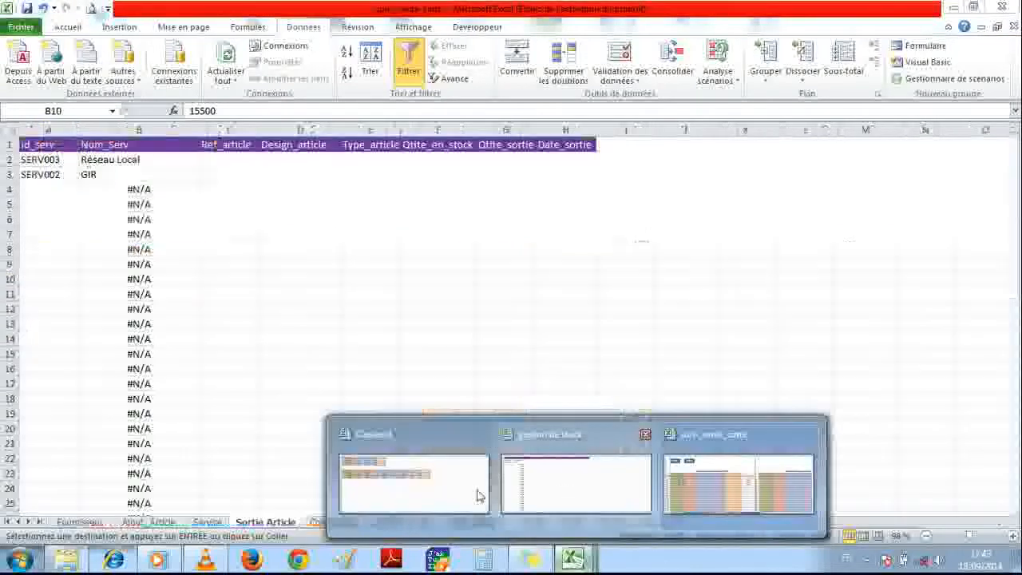
click(472, 494)
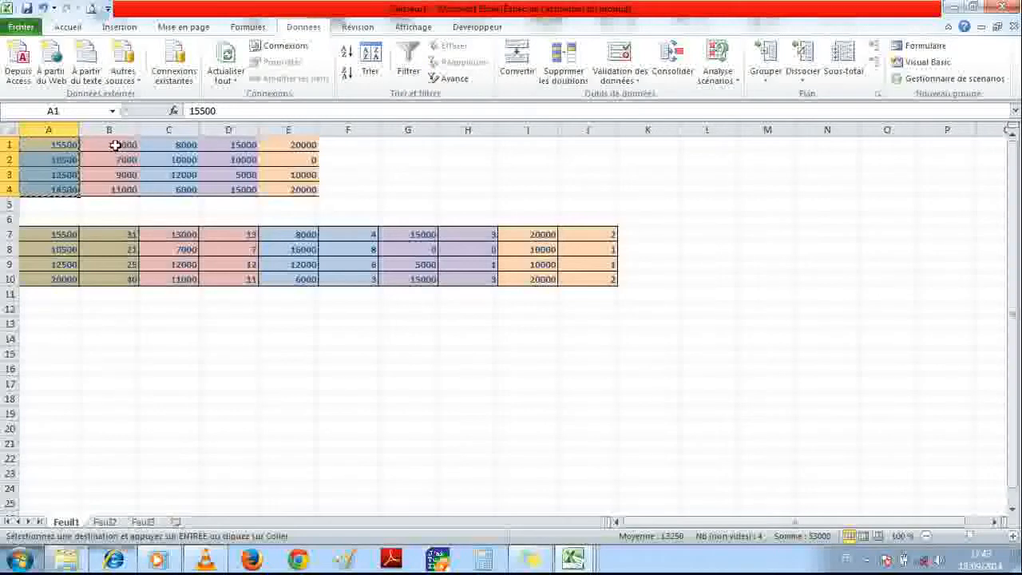
drag(114, 142, 114, 187)
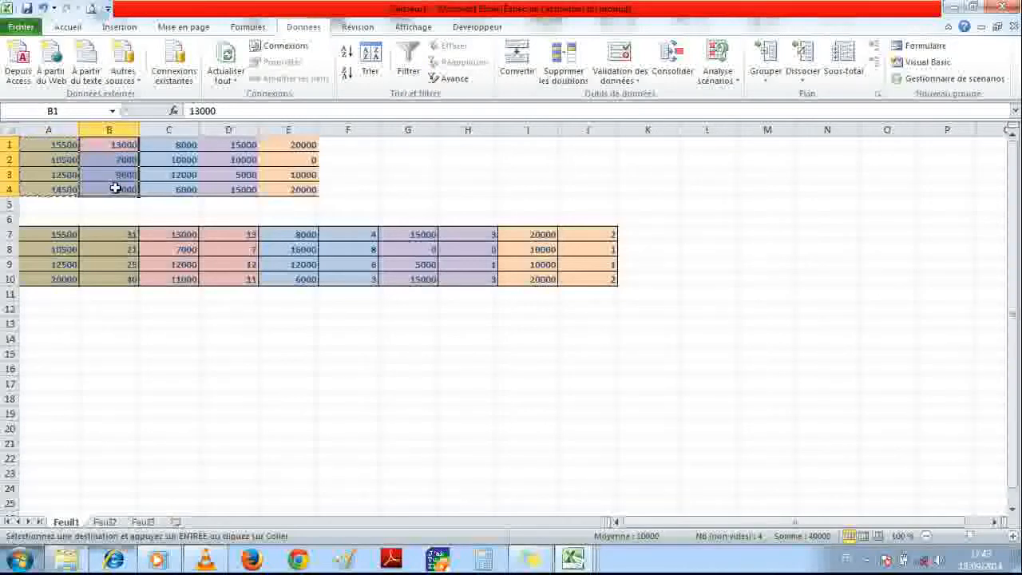
right_click(114, 187)
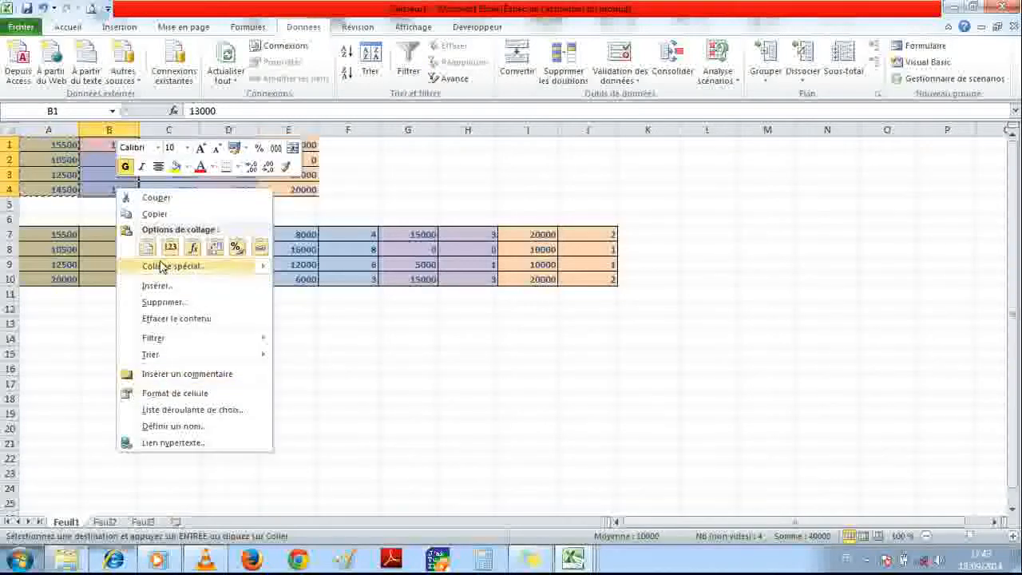
click(156, 213)
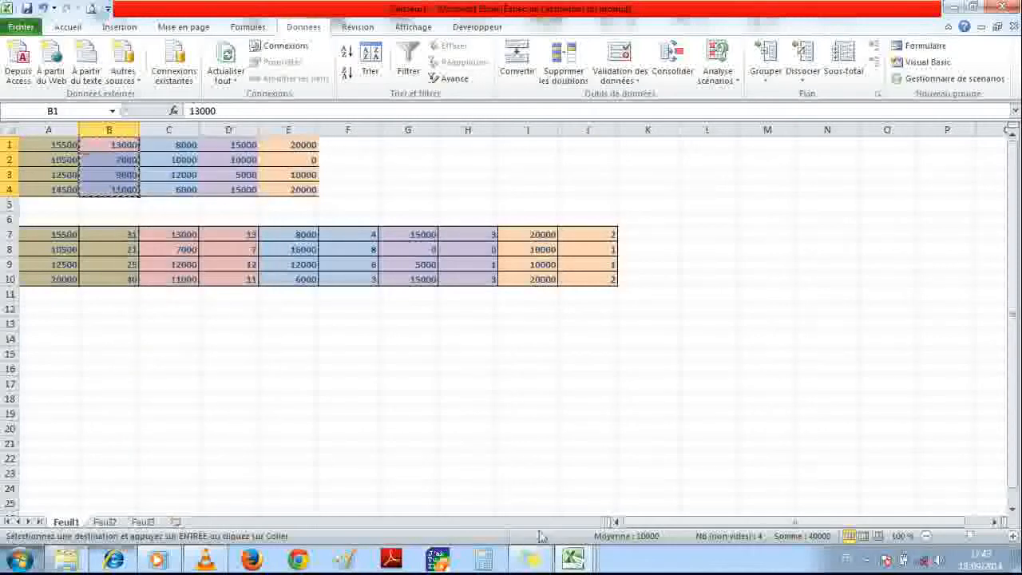
mouse_move(572, 559)
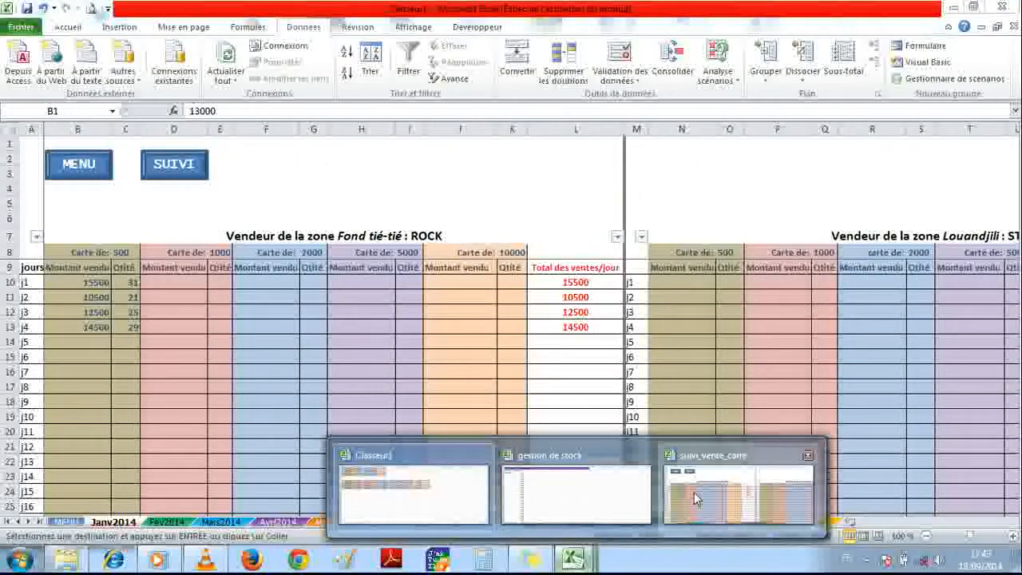
click(695, 499)
drag(188, 283, 189, 324)
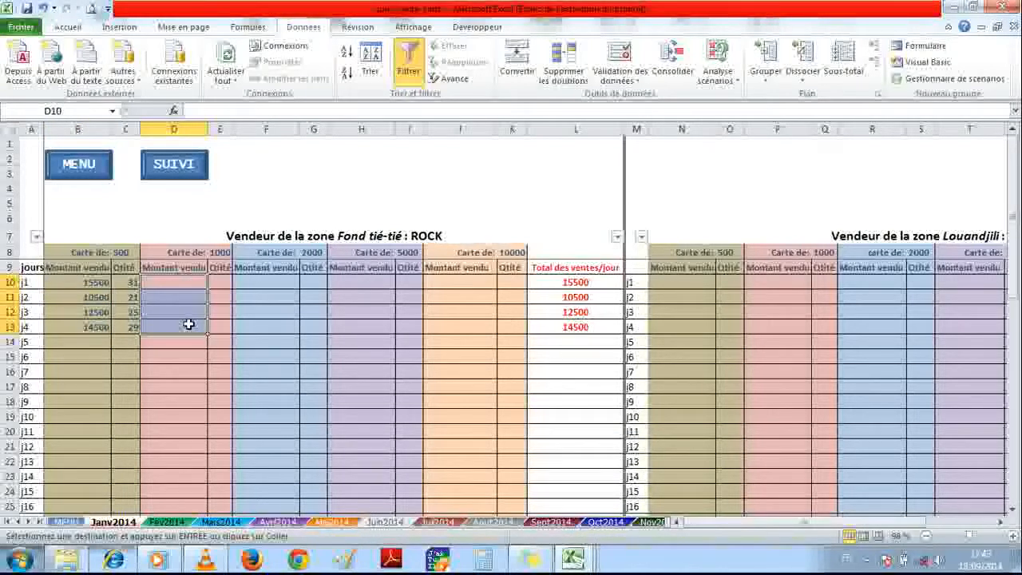
key(ctrl+v)
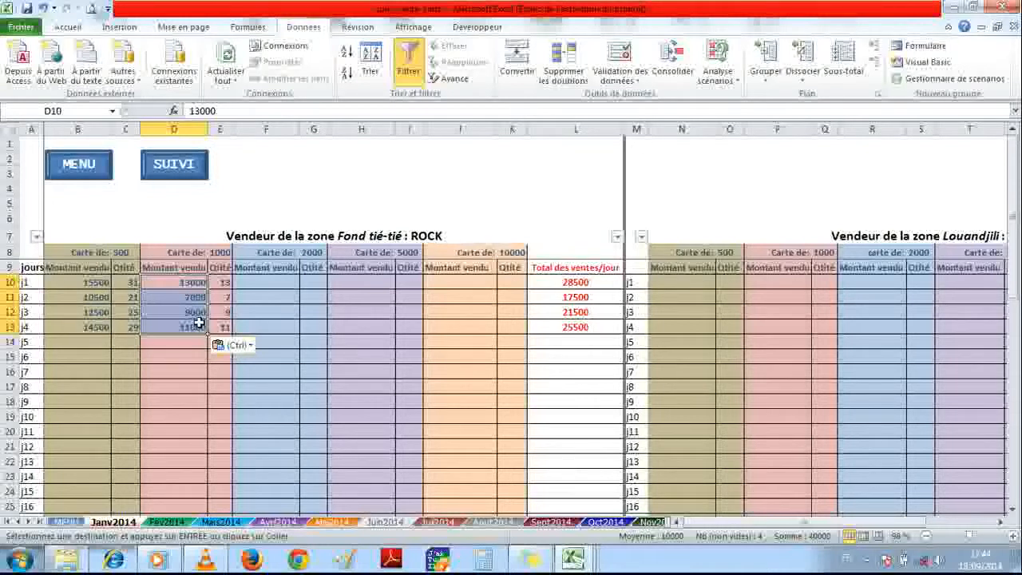
drag(1013, 157, 1013, 288)
drag(1012, 357, 1013, 151)
click(574, 559)
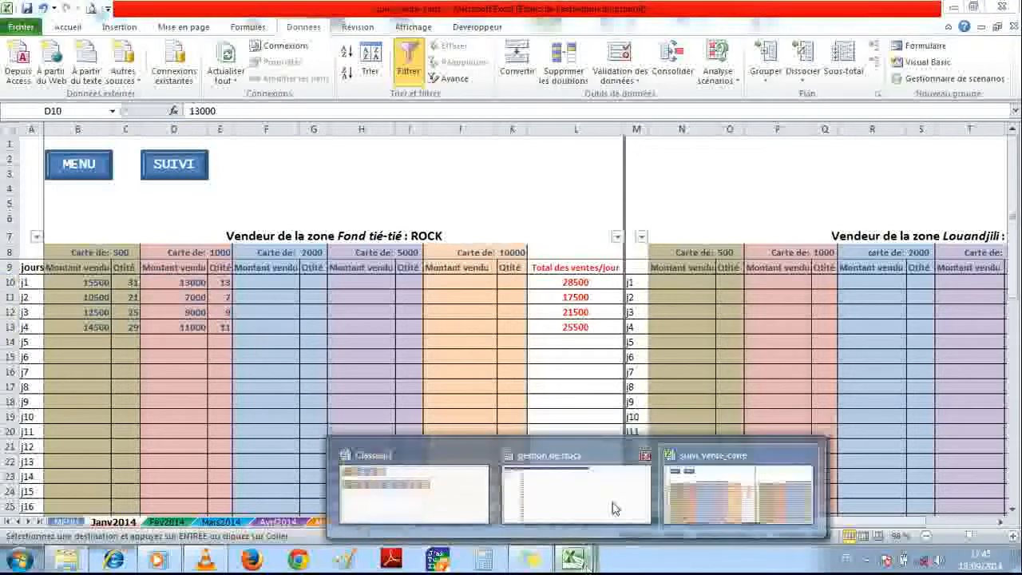
click(685, 493)
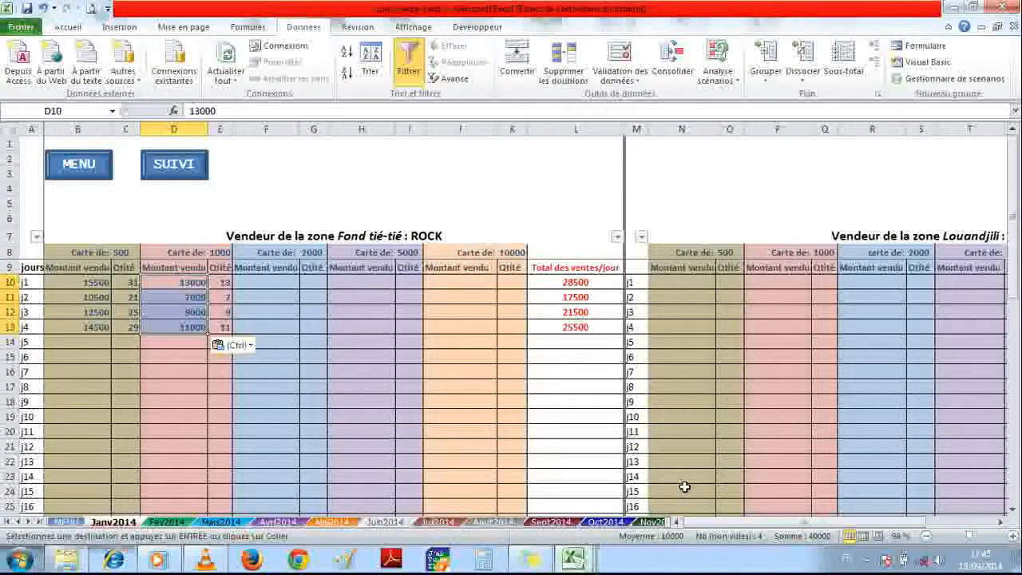
Copy the amounts in A7:A10 of Classeur1 into N10:N13 of Janv2014, the 500 card amounts sold in Louandjili.
click(590, 557)
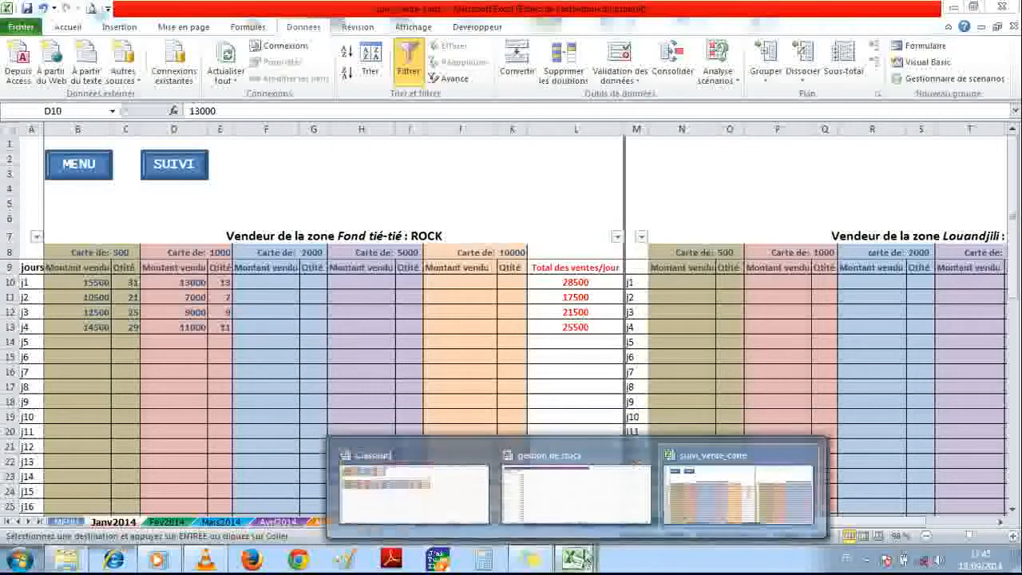
click(387, 485)
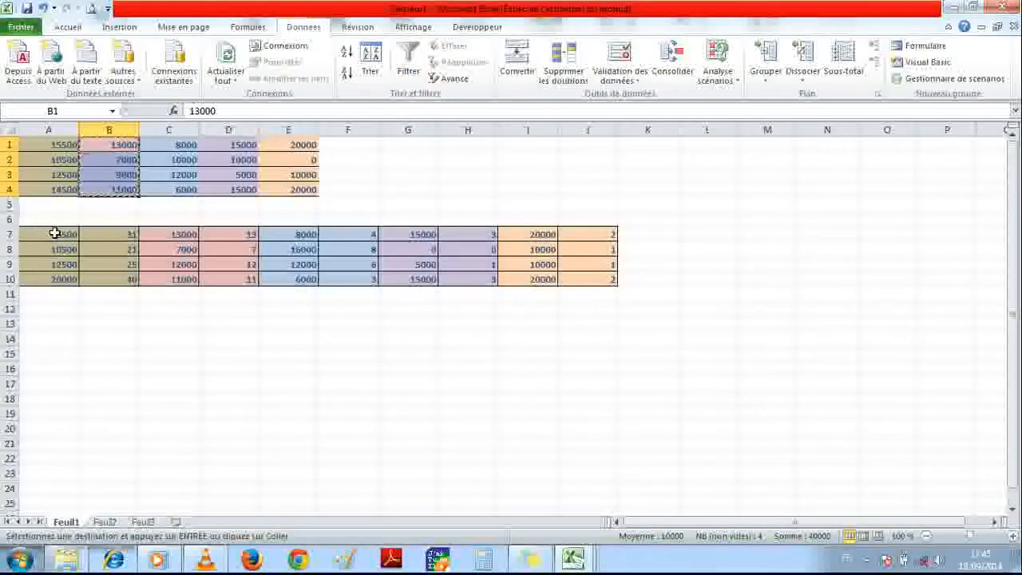
drag(54, 233, 54, 279)
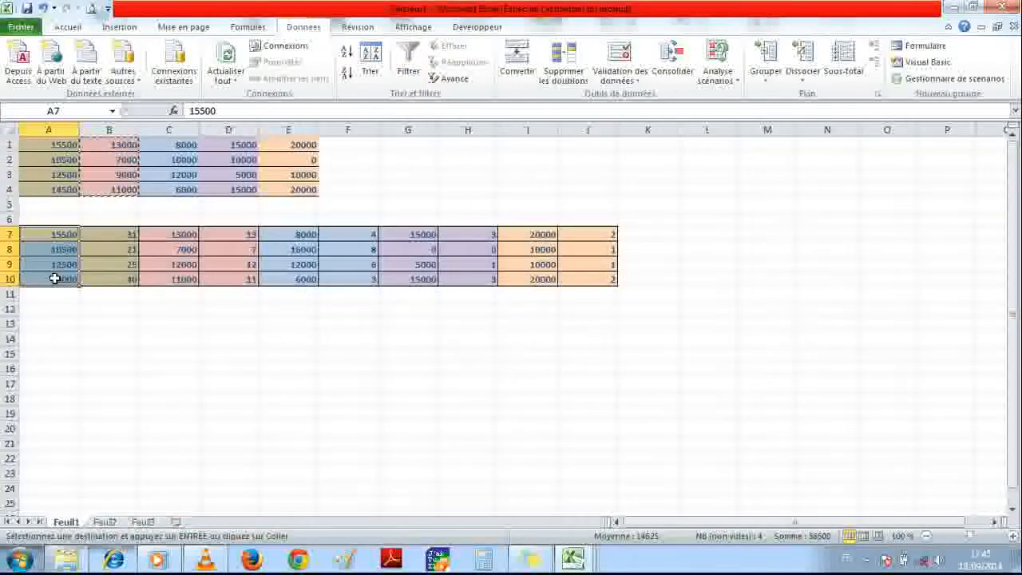
key(ctrl+c)
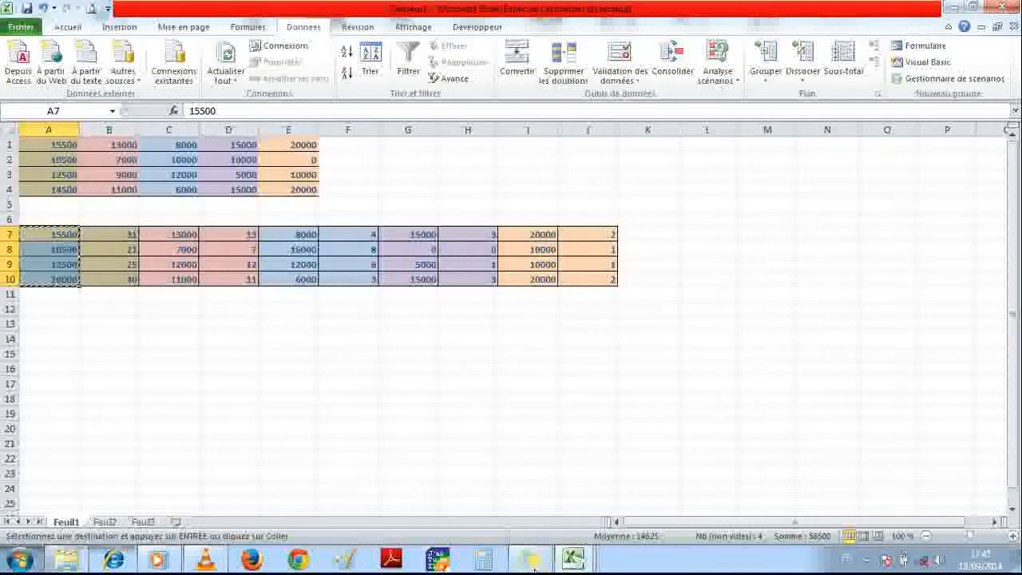
mouse_move(531, 559)
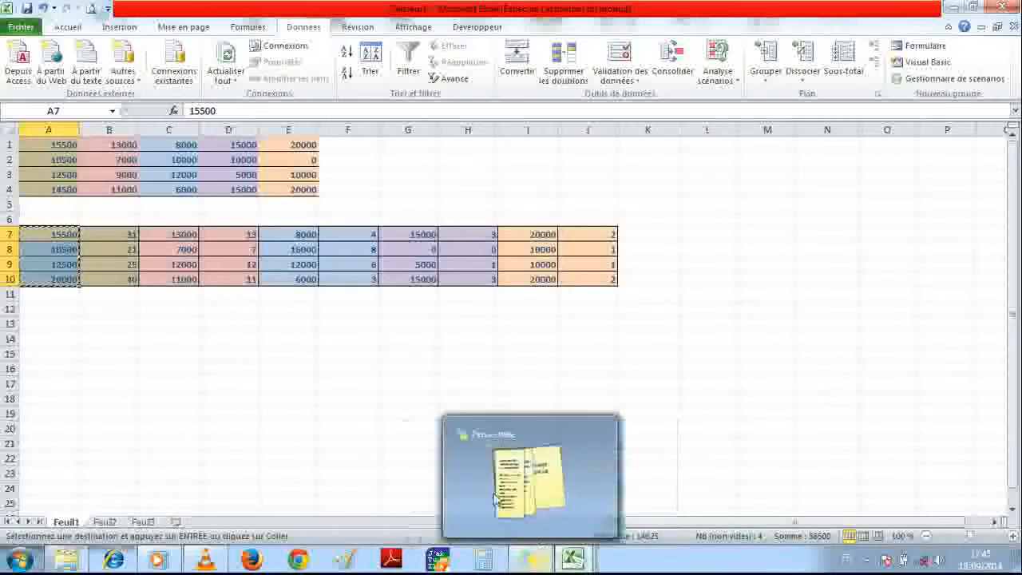
mouse_move(573, 559)
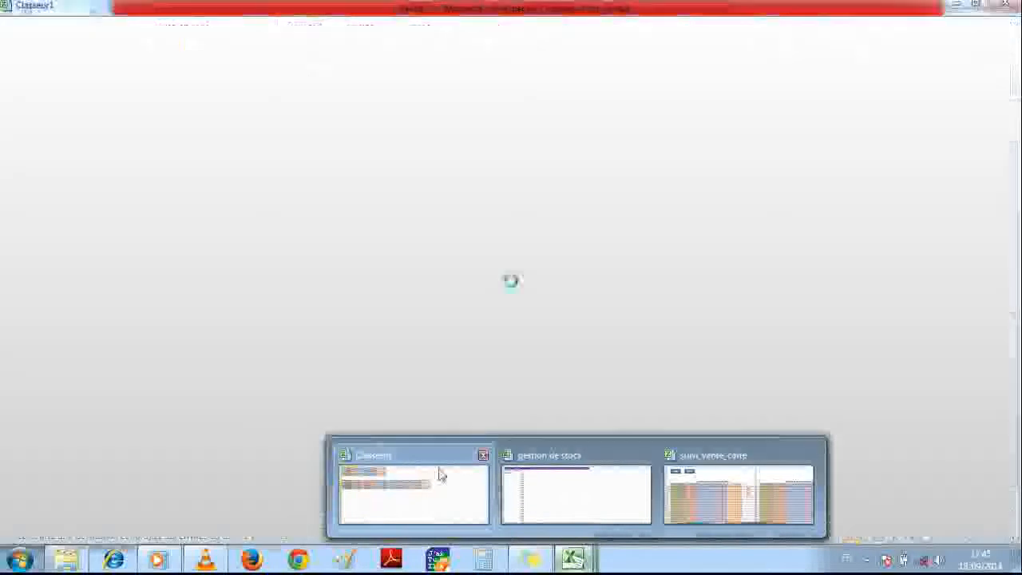
click(727, 487)
drag(164, 282, 163, 328)
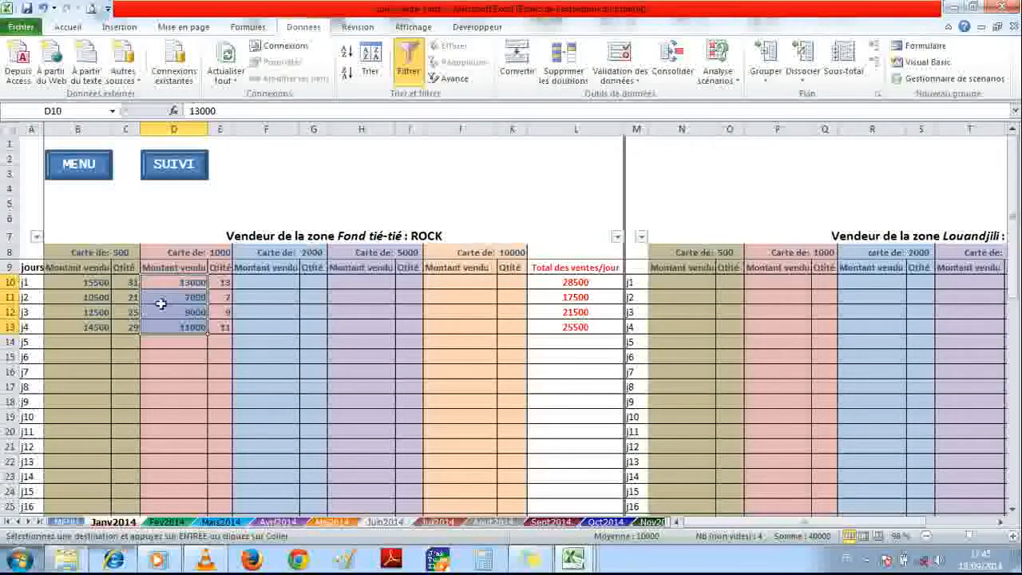
drag(678, 283, 678, 326)
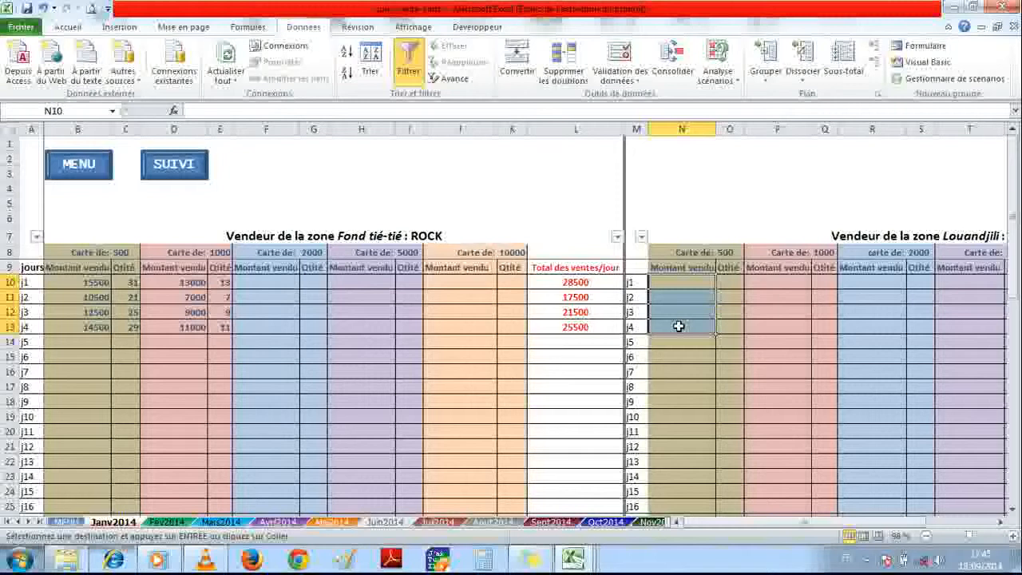
key(ctrl+v)
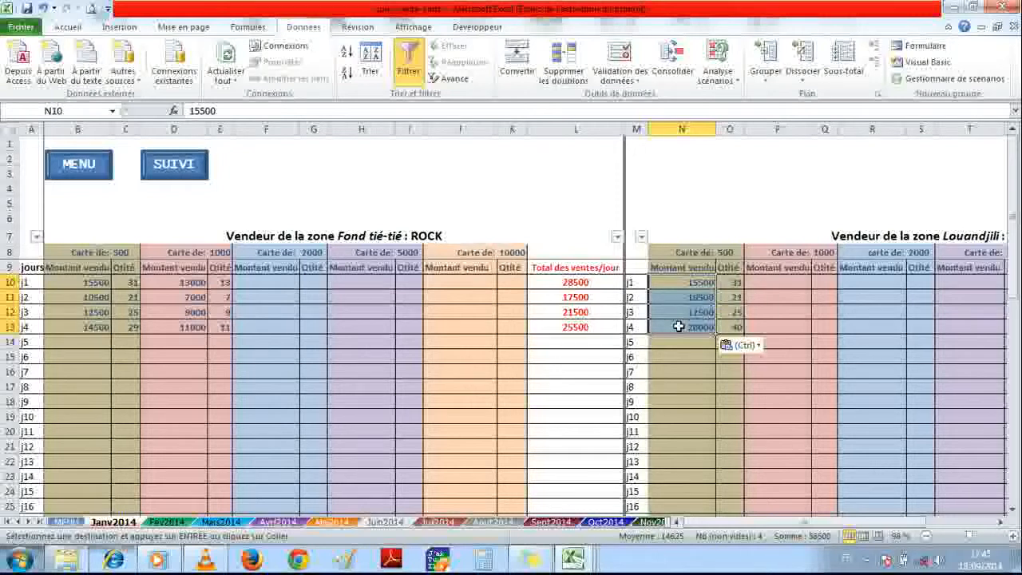
Copy the amounts in E7:E10 of Classeur1 into R10:R13 of Janv2014, the 2000 card amounts sold in Louandjili.
click(573, 559)
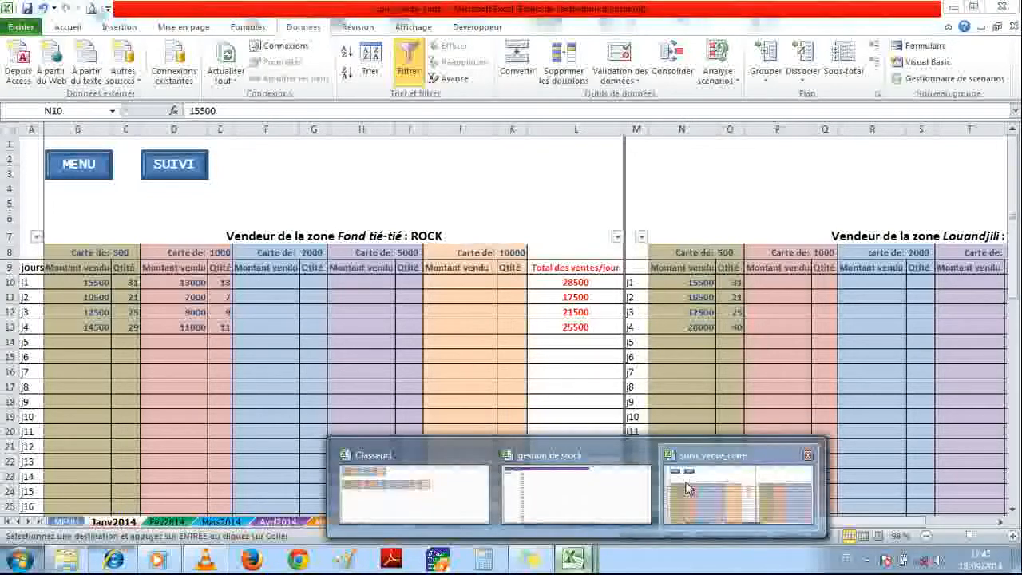
click(686, 489)
click(573, 557)
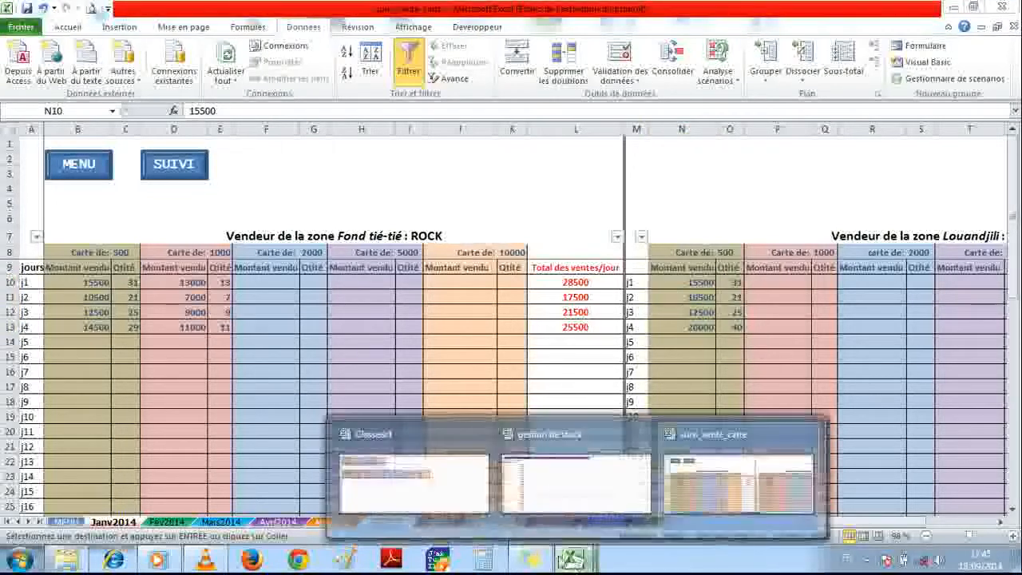
click(485, 514)
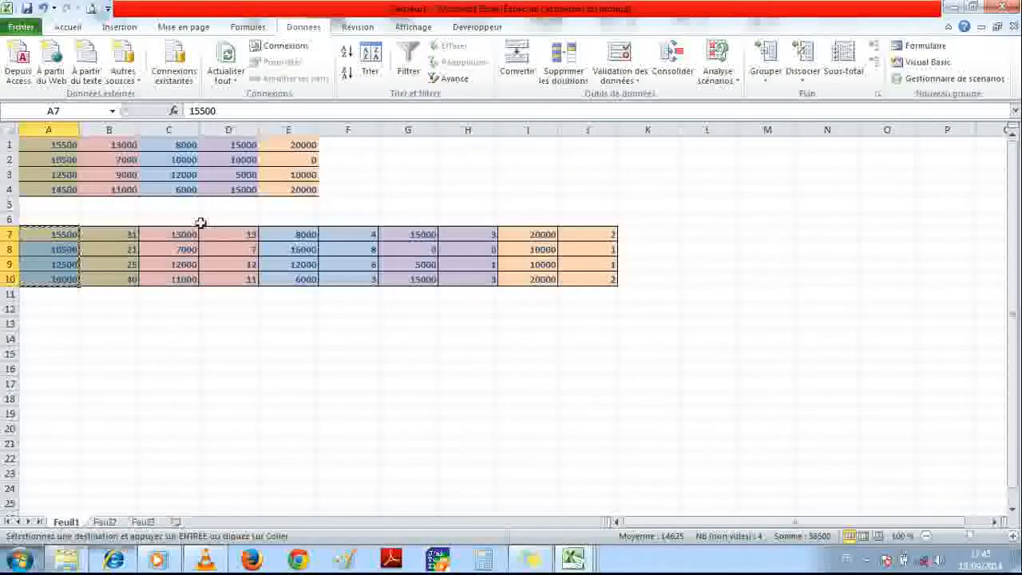
drag(289, 233, 290, 276)
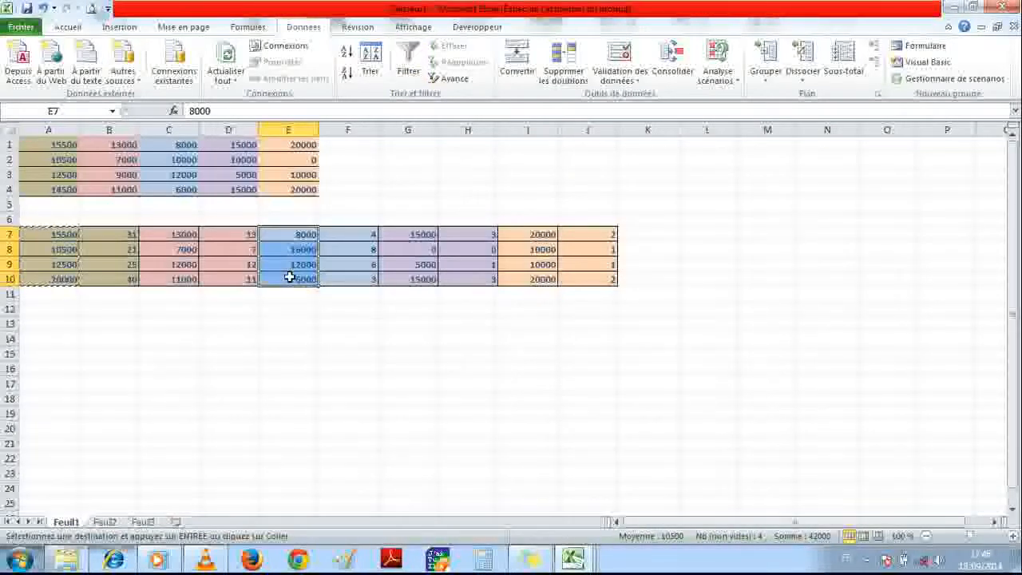
key(ctrl+c)
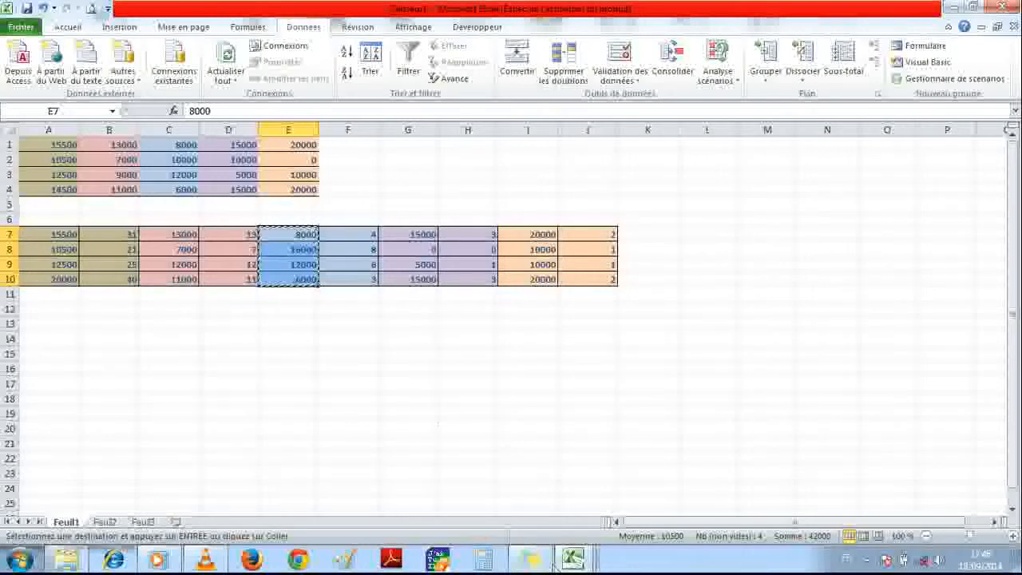
mouse_move(572, 559)
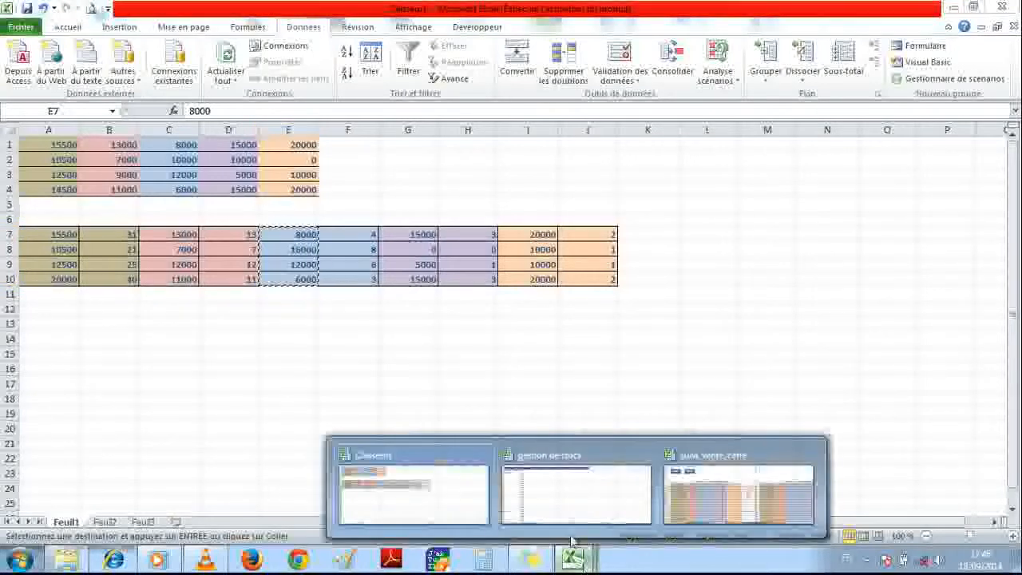
click(723, 470)
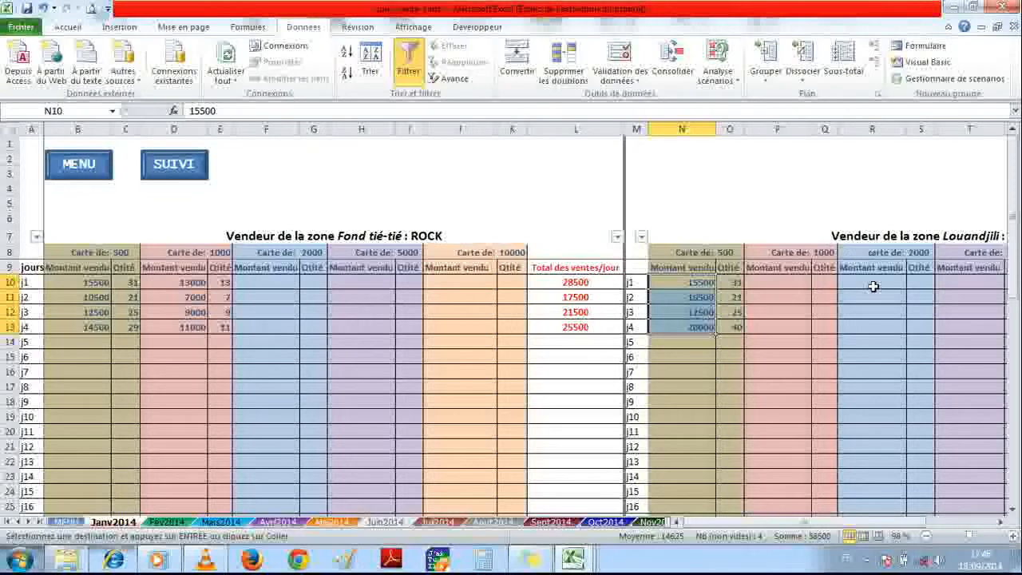
drag(873, 286, 864, 323)
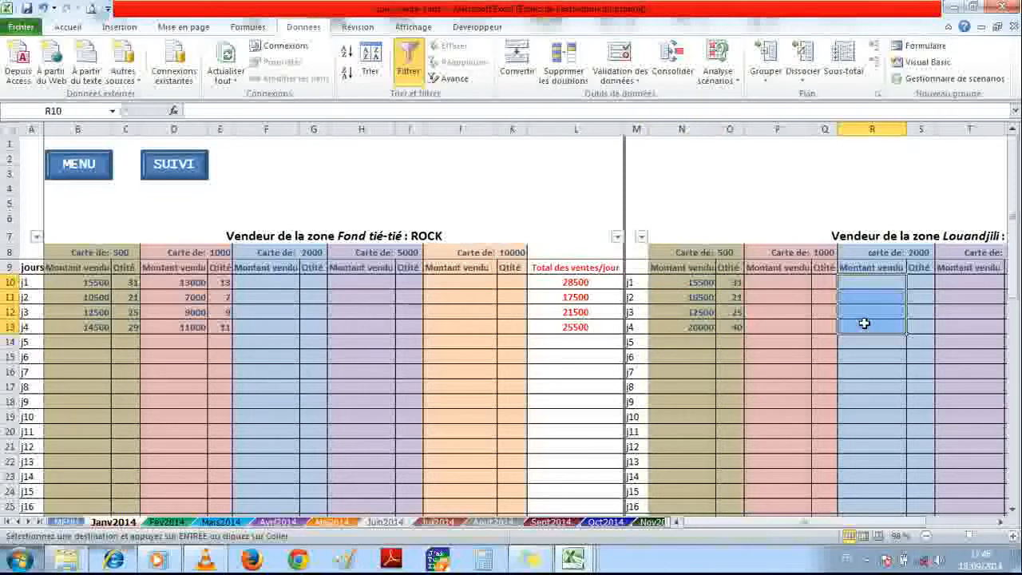
key(ctrl+v)
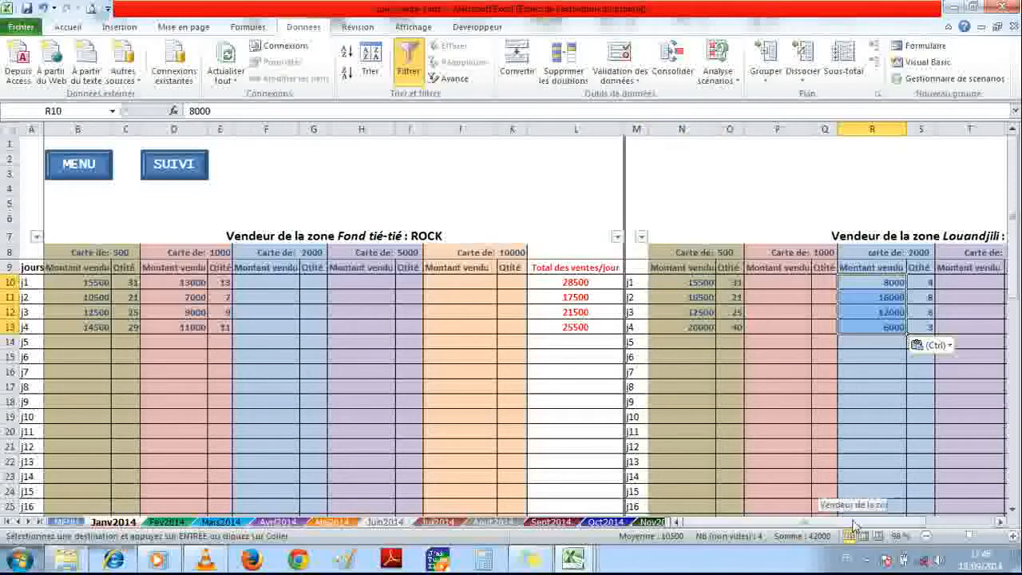
Examine the Louandjili daily sales totals, the quantity totals per card and the January sales totals of both sellers.
drag(855, 525, 931, 523)
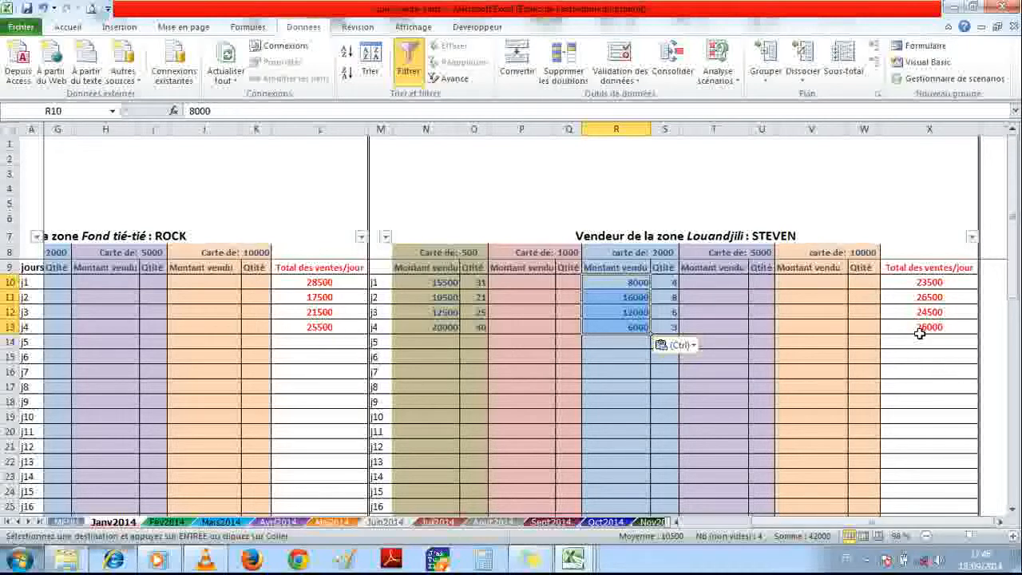
drag(1012, 239, 1011, 463)
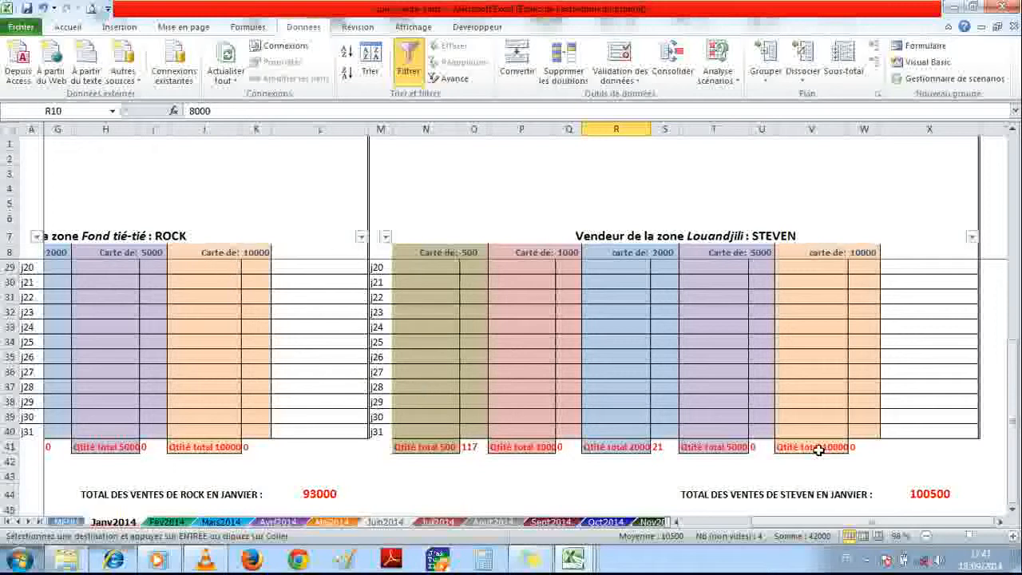
drag(1015, 479, 1017, 270)
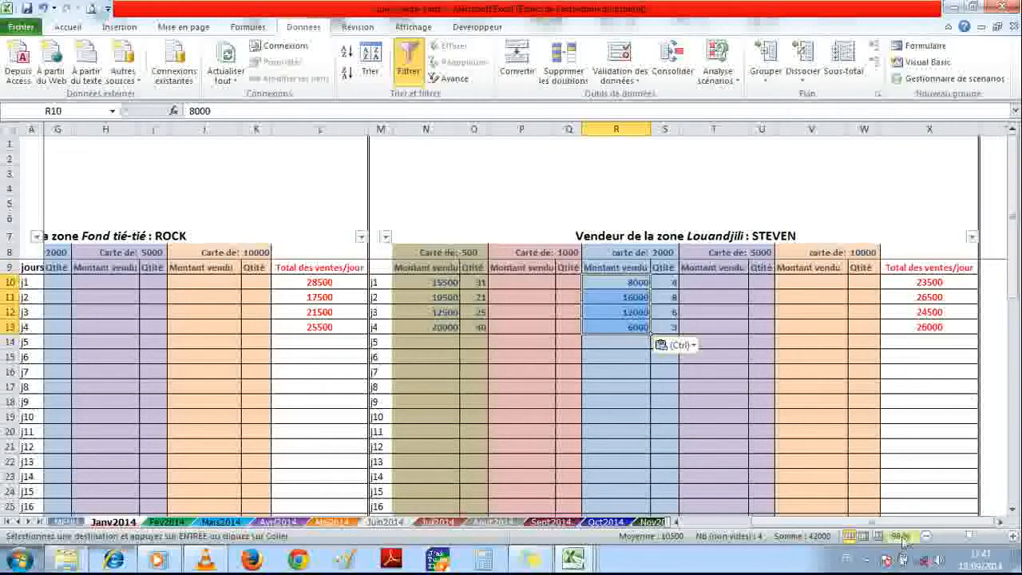
drag(906, 523, 785, 512)
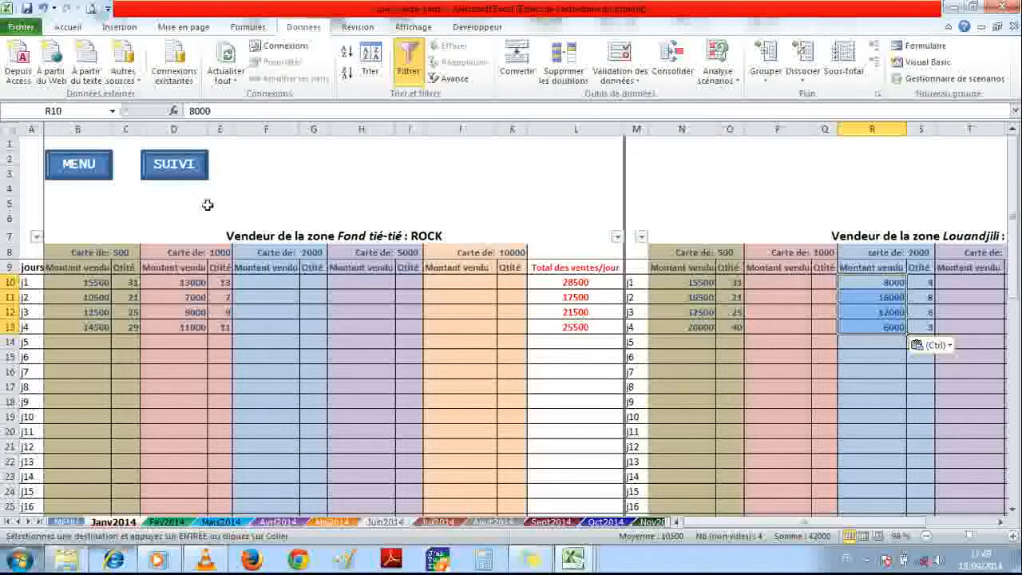
Open the sales indicators sheet and examine the January and February bars in the chart of sales by sector.
click(182, 169)
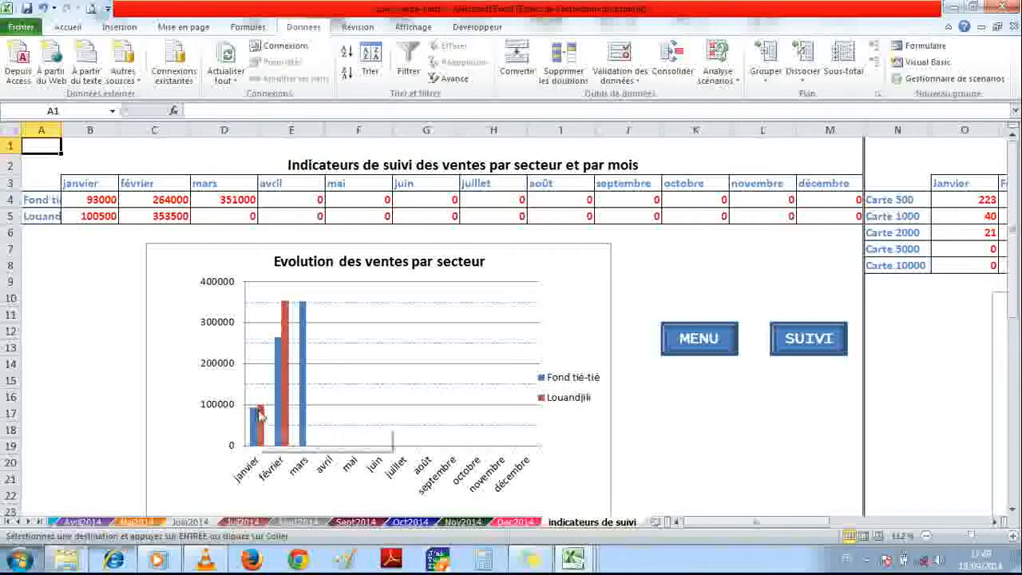
mouse_move(263, 410)
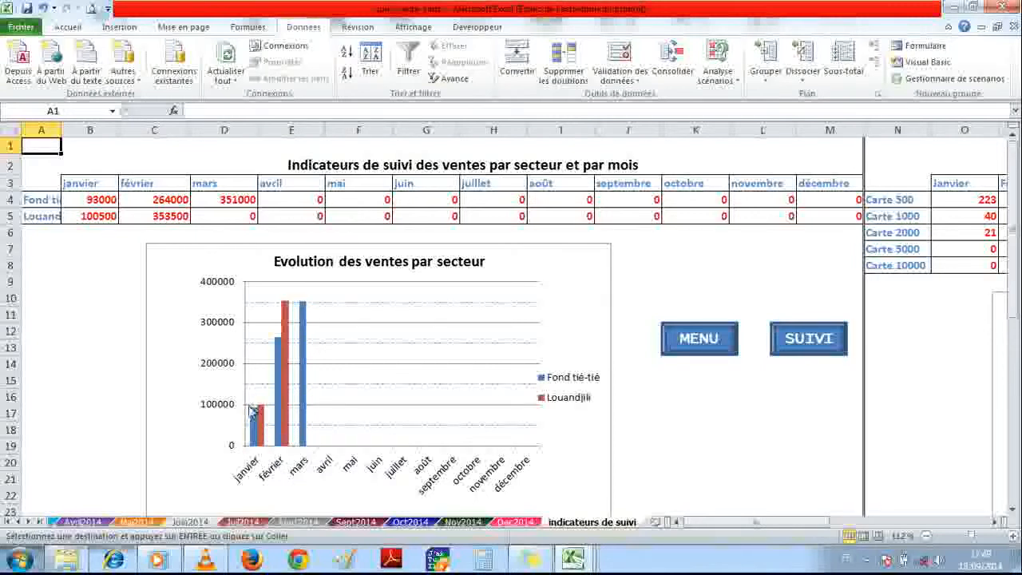
mouse_move(288, 332)
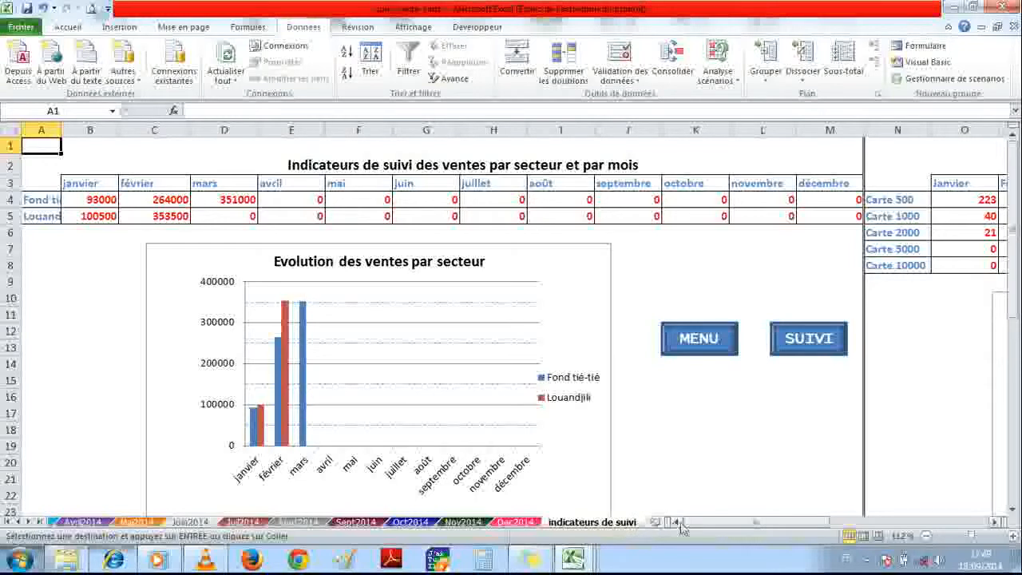
Examine the table of cards sold per month and the January and February points of the line chart of quantities per card.
drag(681, 529, 796, 532)
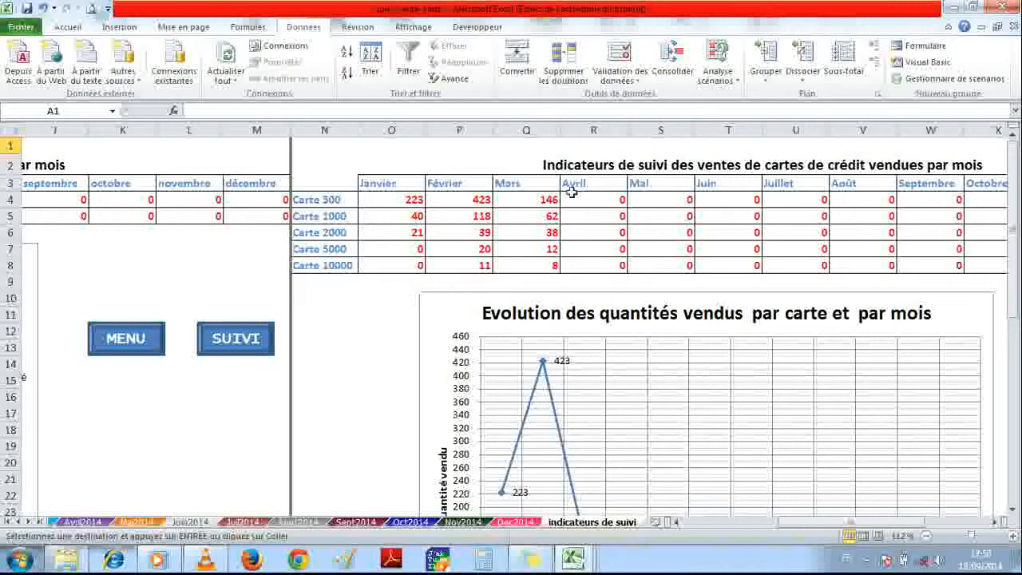
drag(1012, 245, 1008, 363)
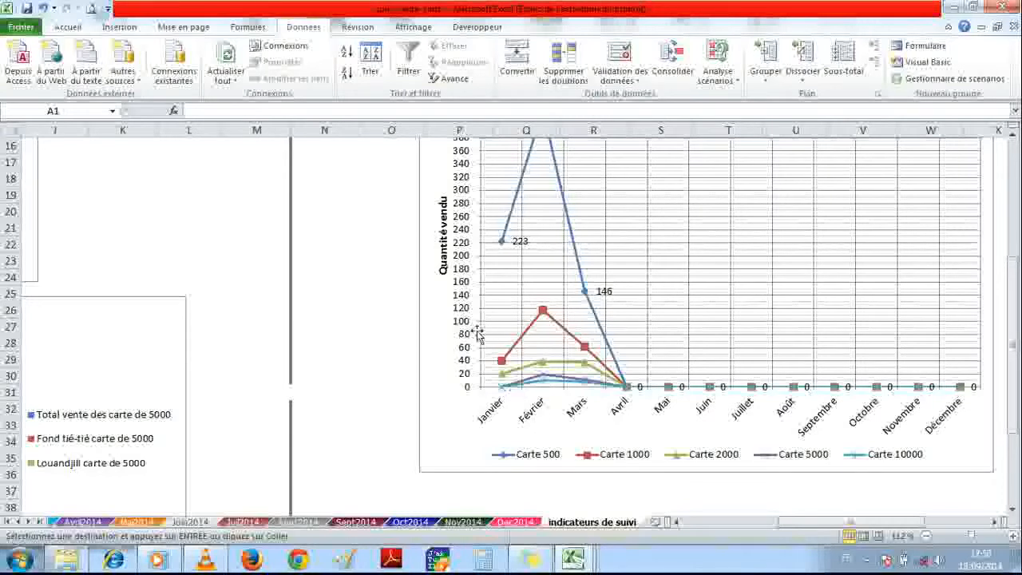
mouse_move(504, 244)
mouse_move(503, 364)
mouse_move(503, 383)
drag(1015, 359, 1016, 314)
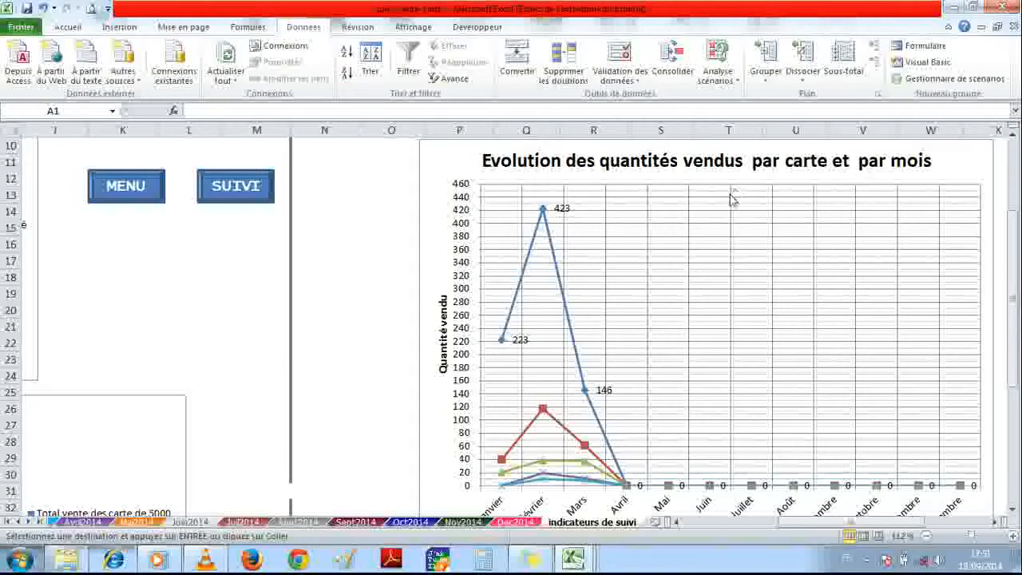
mouse_move(547, 228)
mouse_move(503, 343)
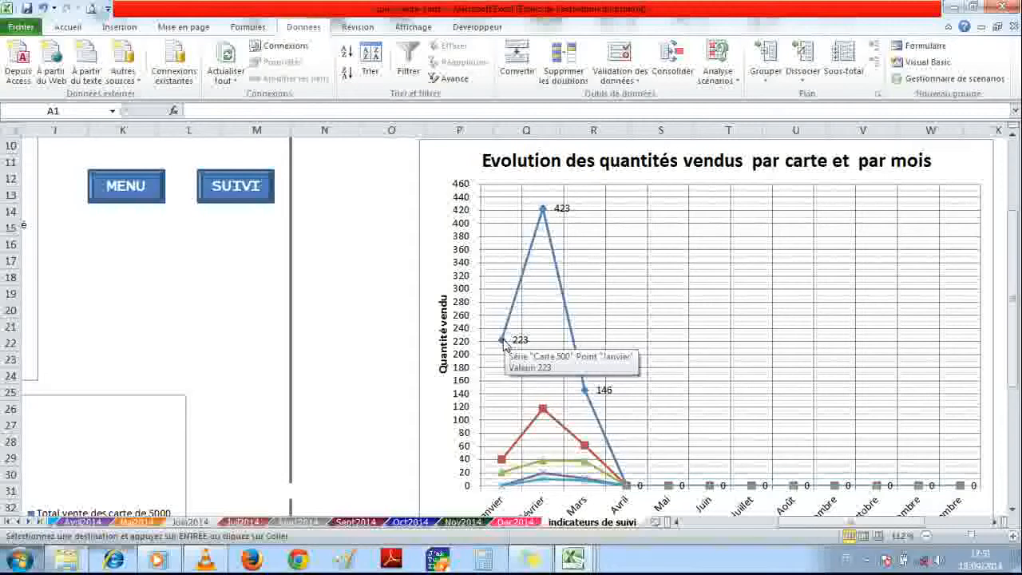
mouse_move(518, 296)
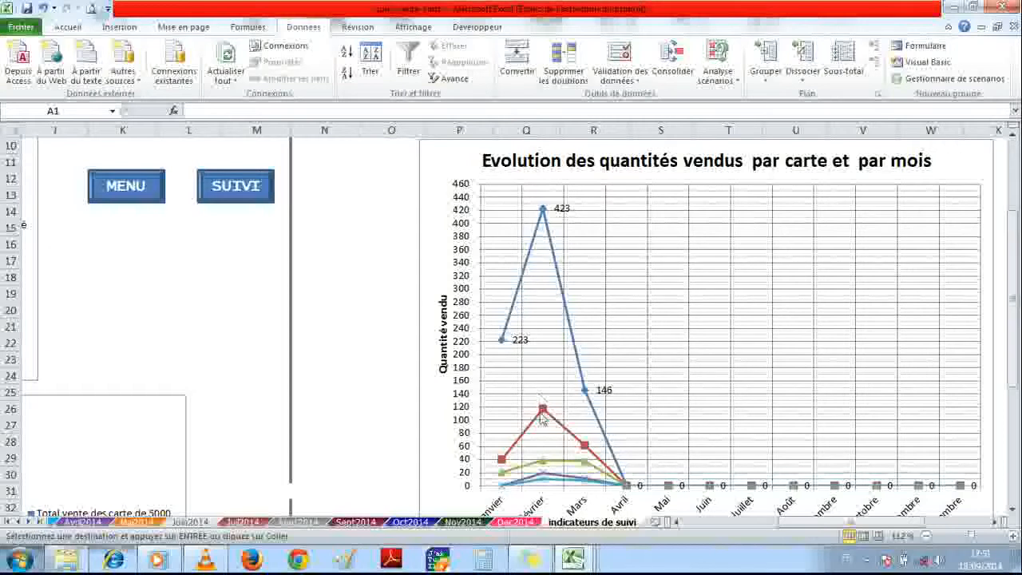
mouse_move(547, 415)
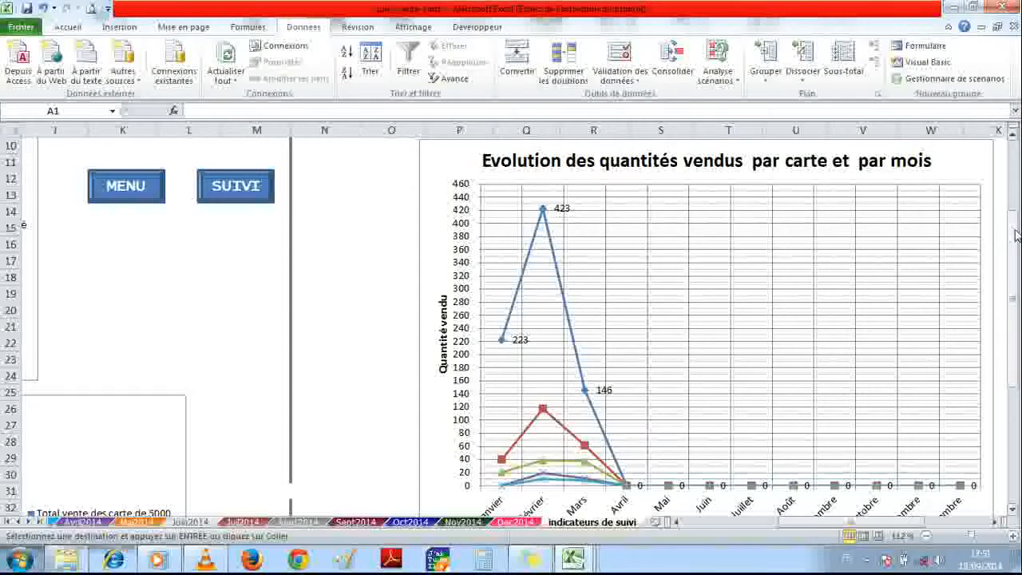
Examine the chart and table comparing total, Fond tié-tié and Louandjili sales of the 5000 card.
drag(1015, 234, 1016, 444)
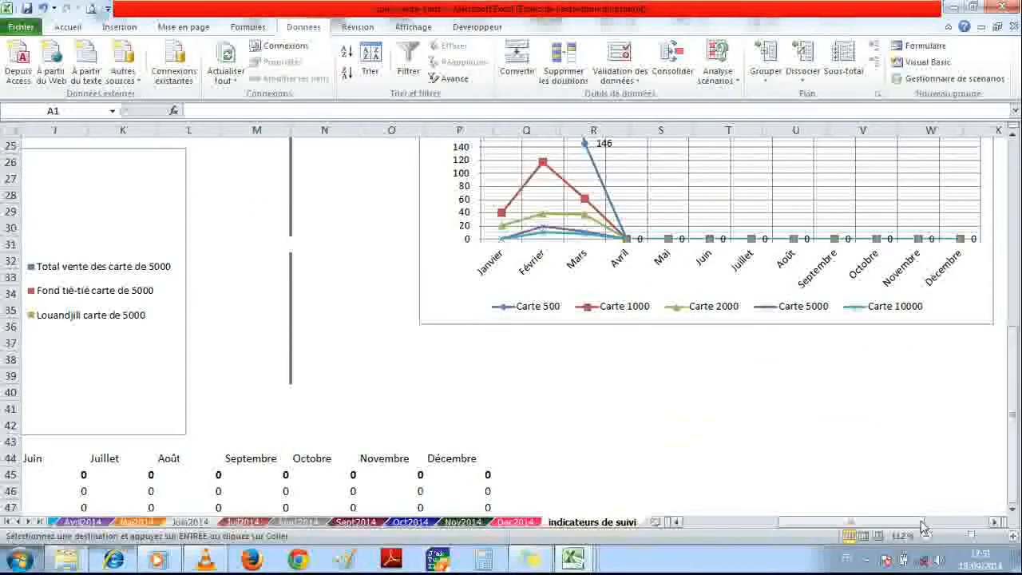
drag(924, 527, 799, 524)
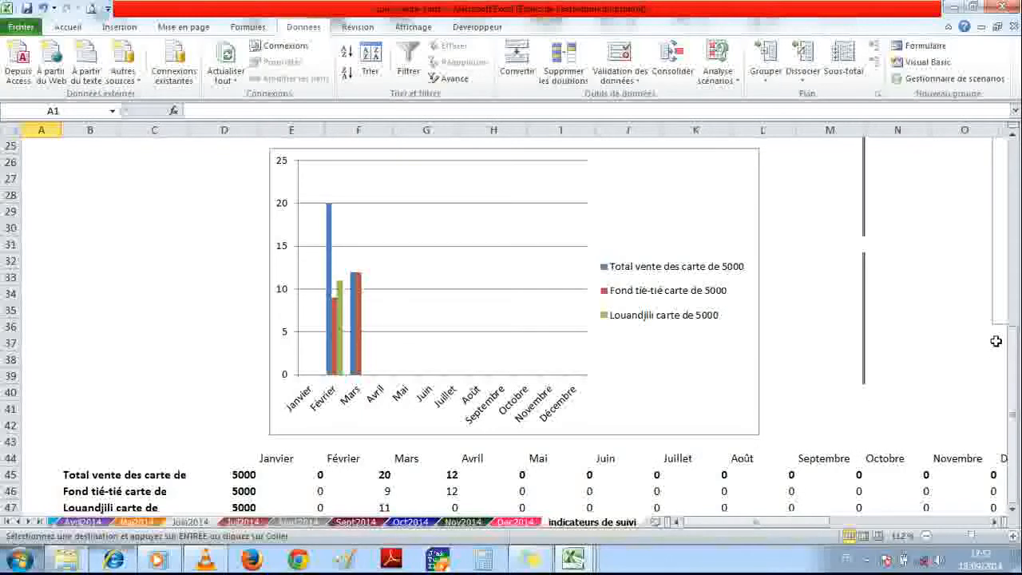
Examine the February and March bars for total, Fond tié-tié and Louandjili sales in the 5000 card chart.
drag(1014, 359, 1014, 360)
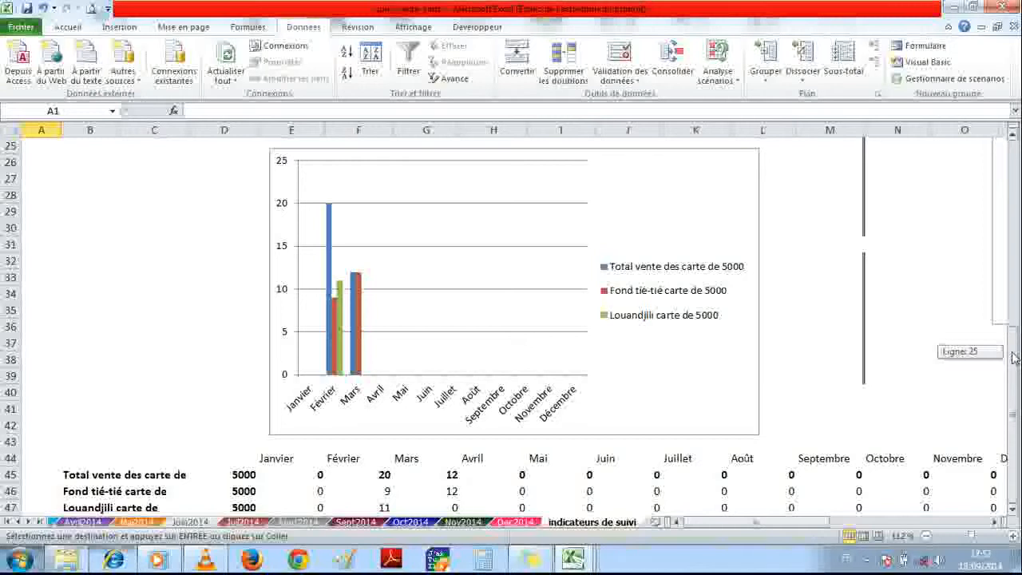
drag(1014, 357, 1014, 356)
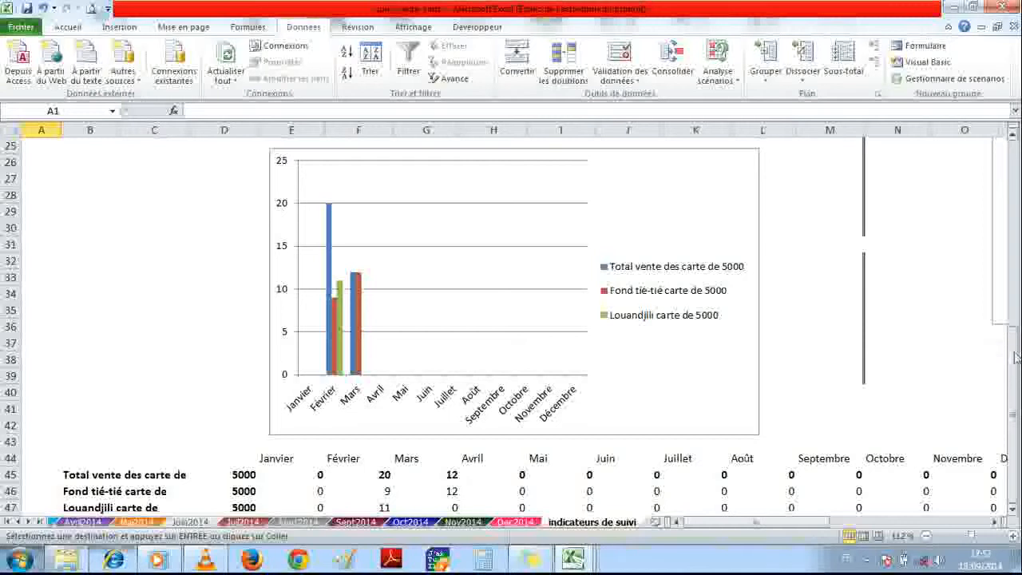
click(253, 477)
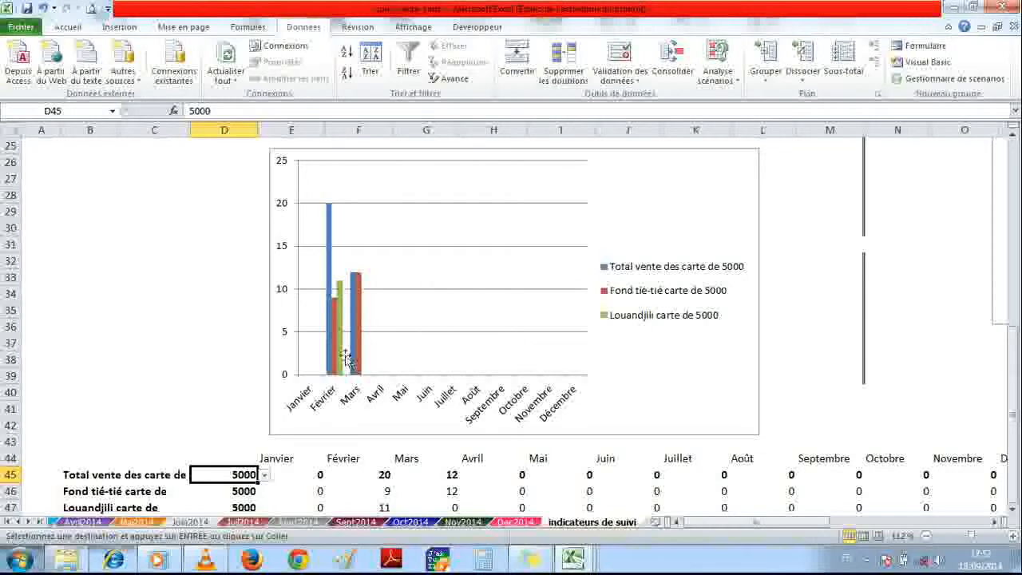
mouse_move(335, 341)
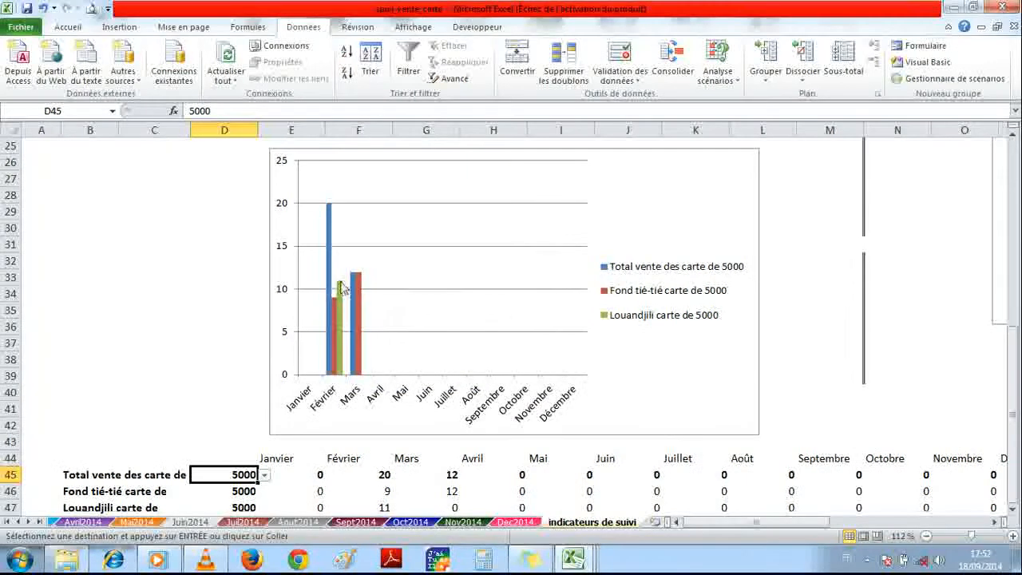
mouse_move(341, 288)
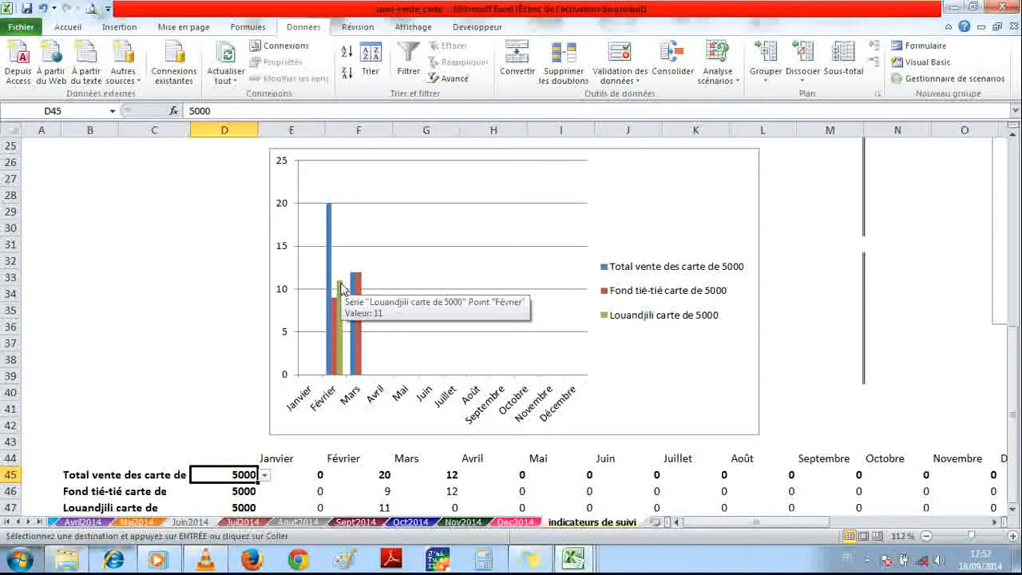
mouse_move(335, 307)
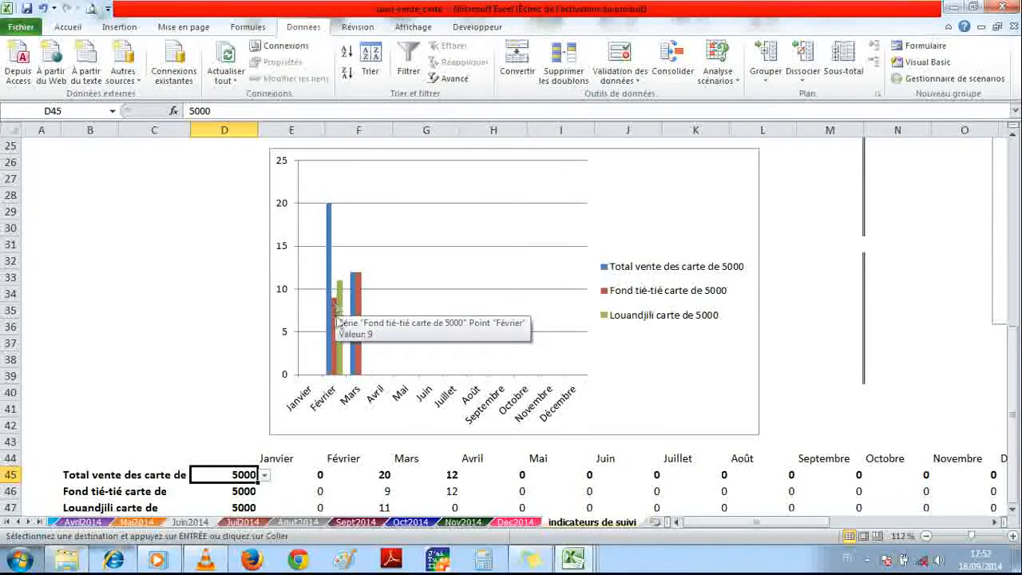
mouse_move(332, 260)
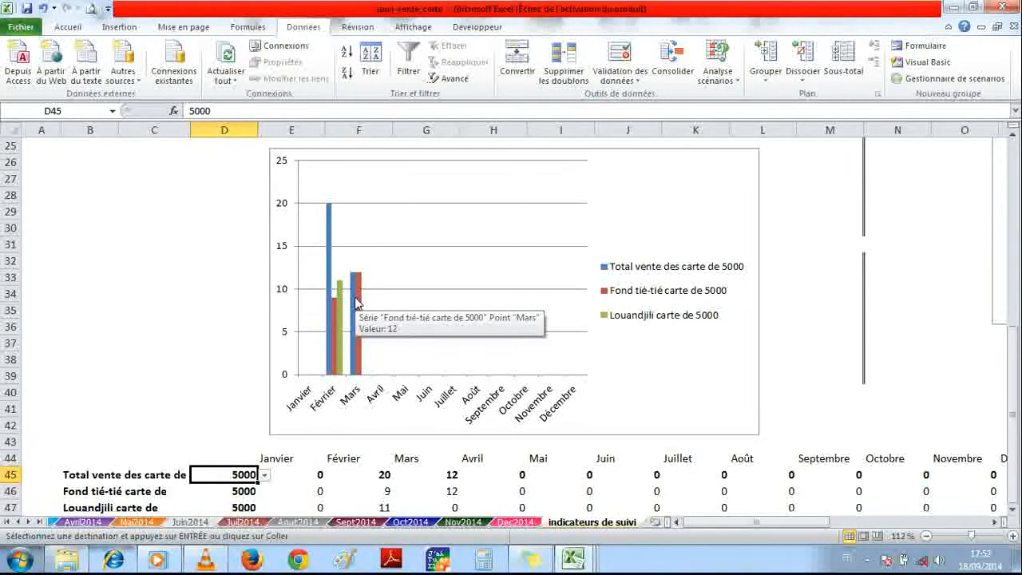
Set the card value of the total sales row below the comparison chart to 500, and switch it to 1000.
click(263, 476)
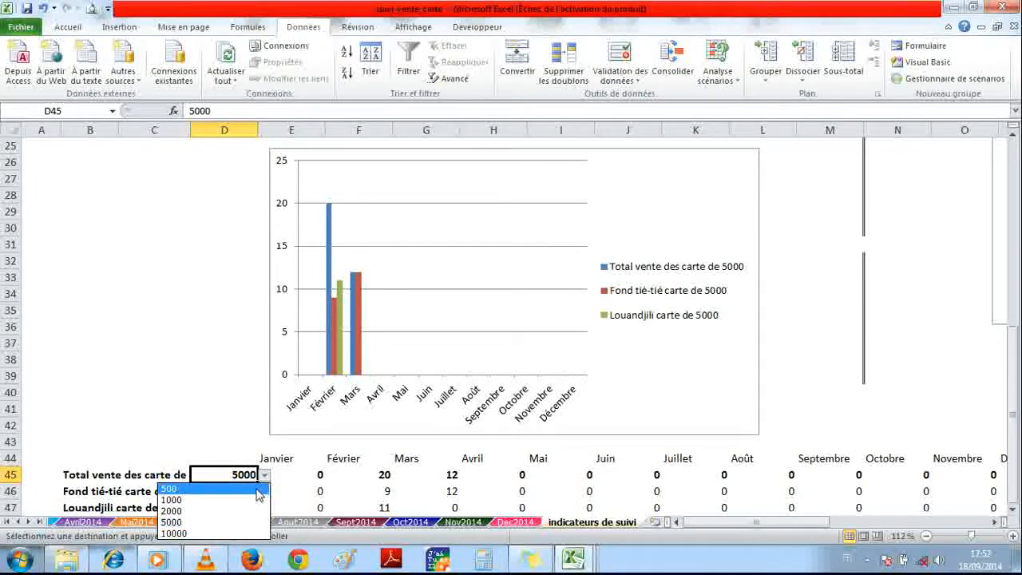
click(169, 489)
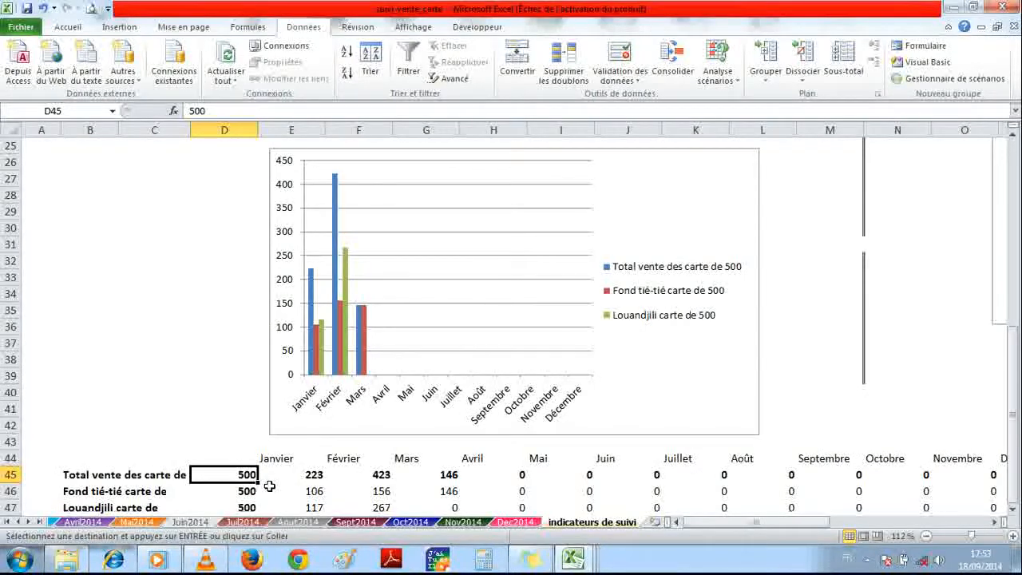
click(238, 477)
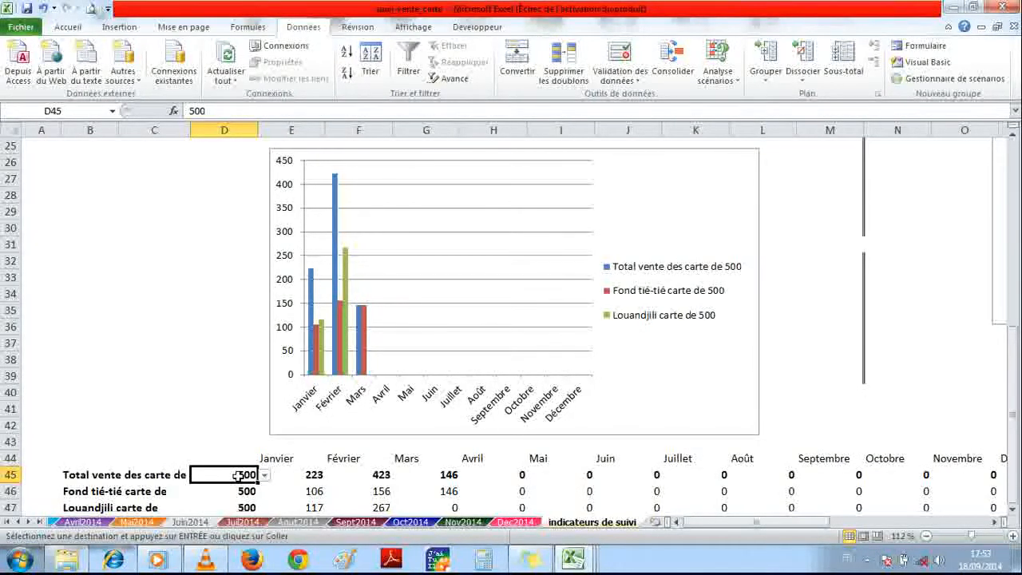
click(264, 475)
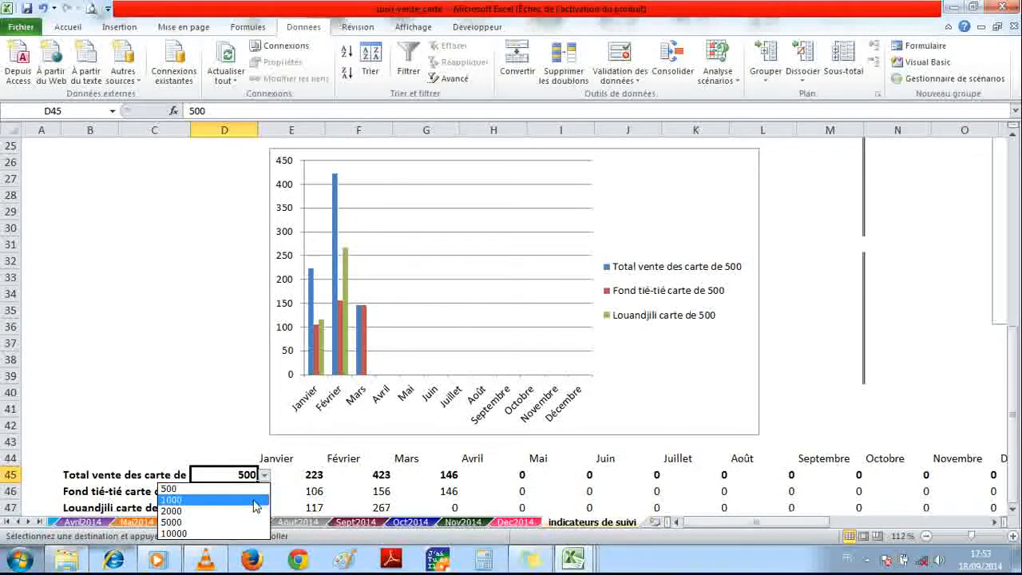
click(255, 502)
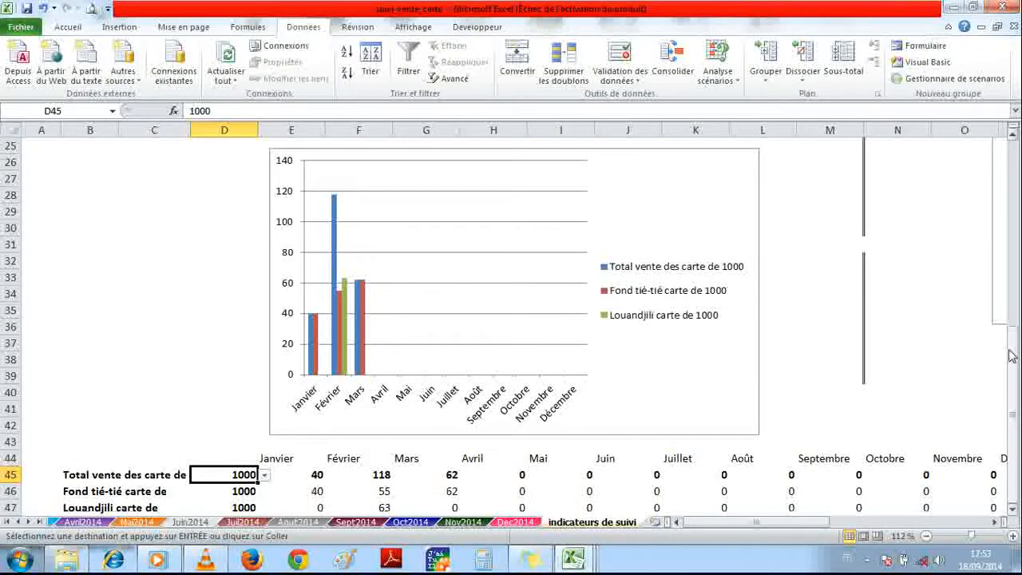
drag(1013, 355, 1012, 348)
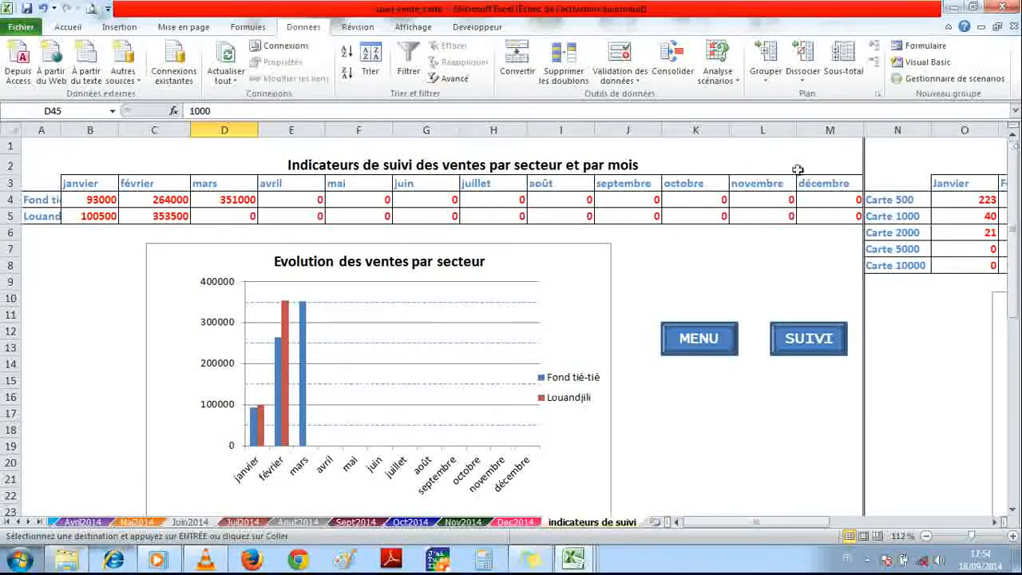